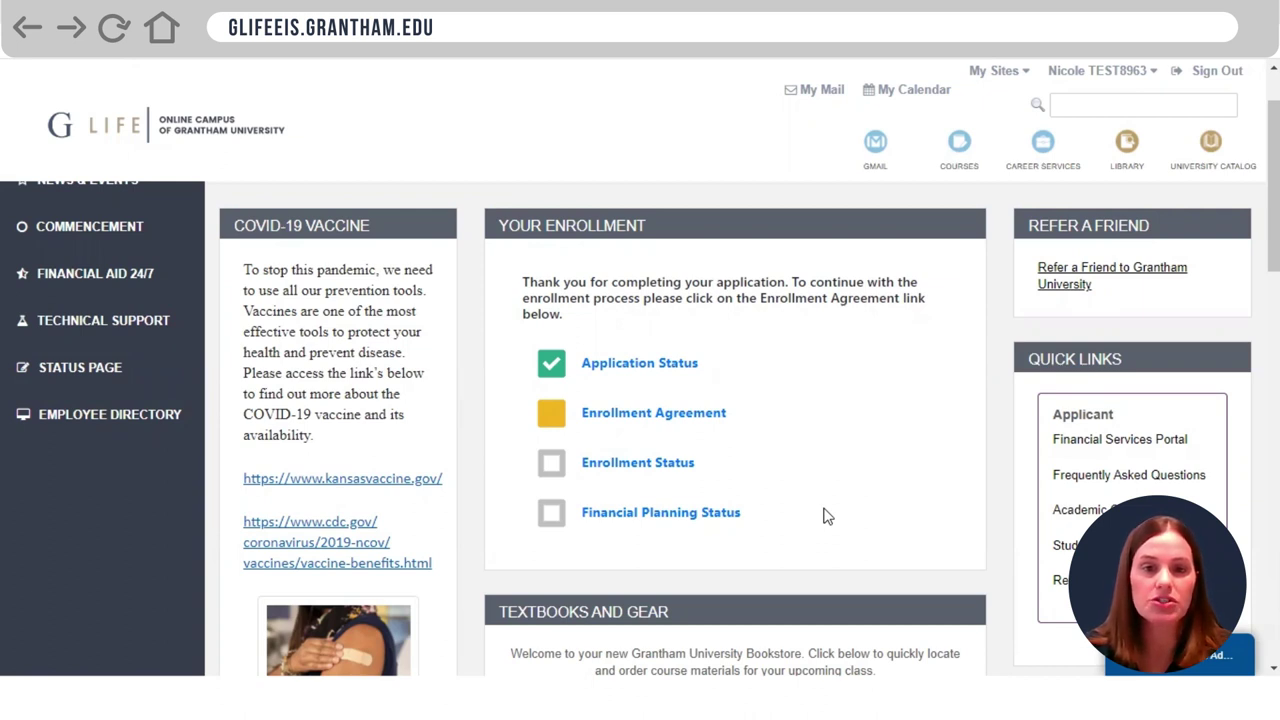
- Open the Financial Services Portal from Quick Links on the G Life home page
{"action": "scroll", "coordinate": [826, 516], "scroll_direction": "up", "scroll_amount": 2}
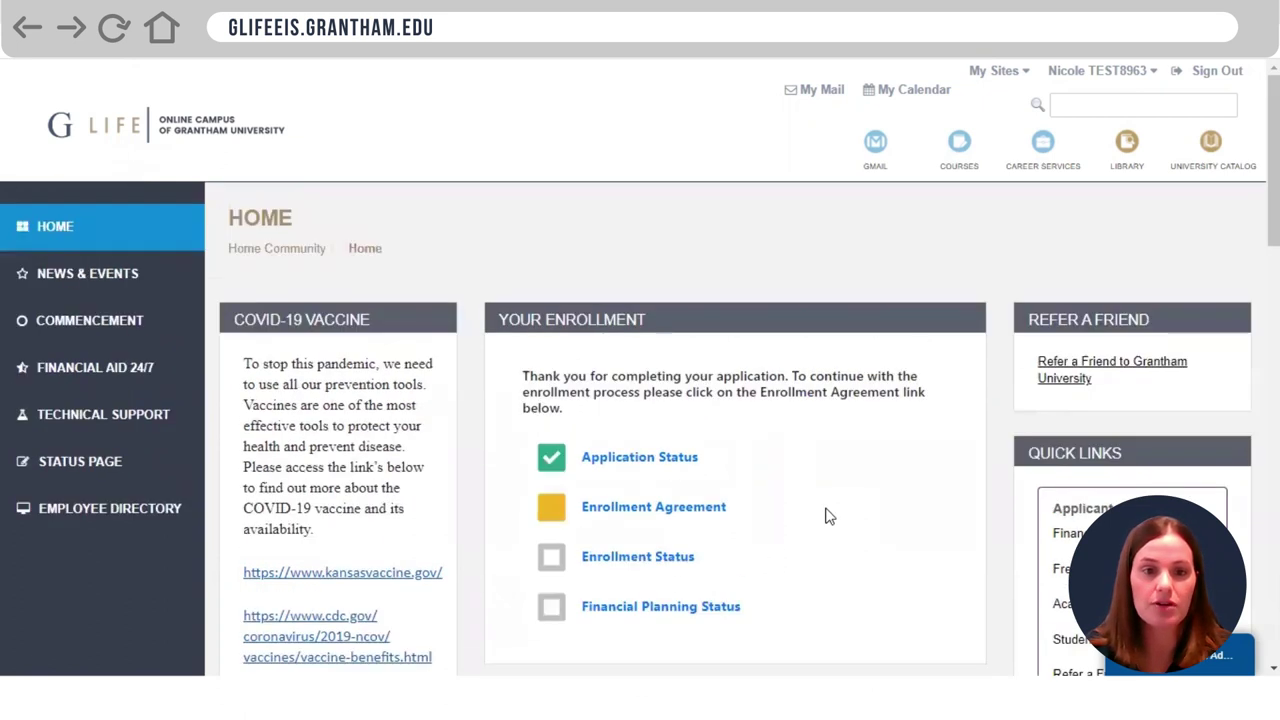
{"action": "scroll", "coordinate": [826, 516], "scroll_direction": "down", "scroll_amount": 2}
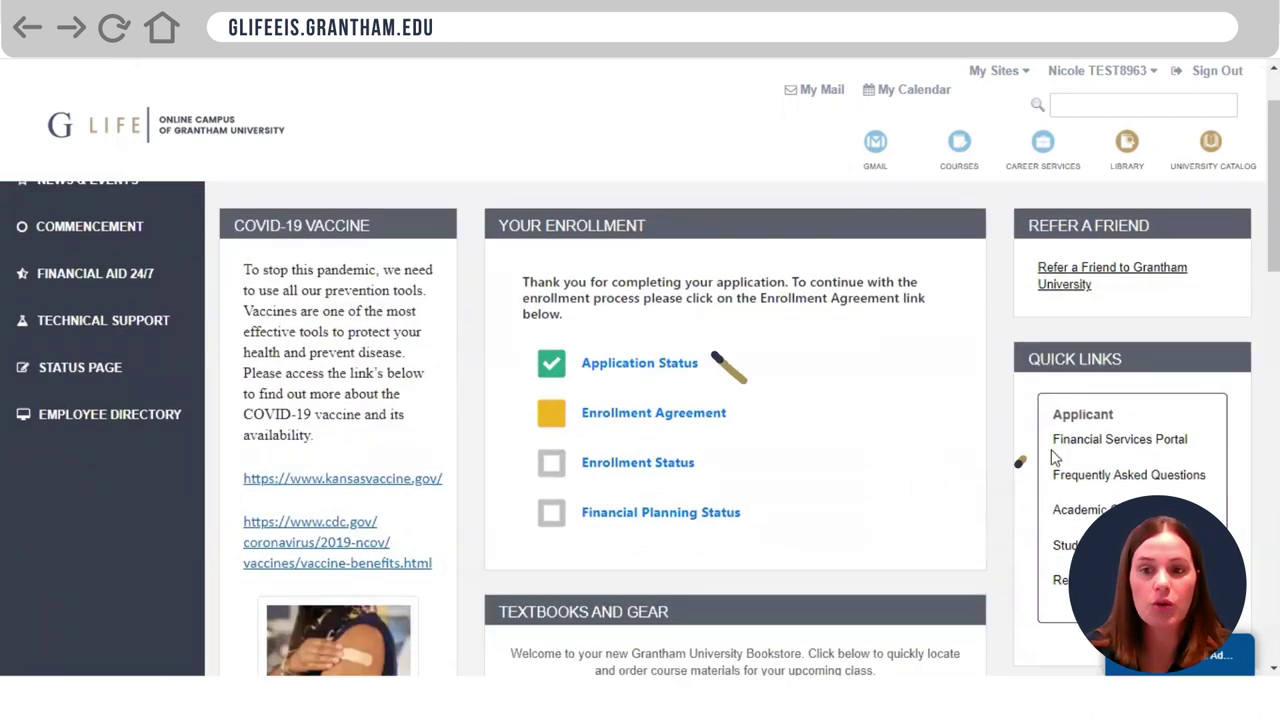
{"action": "left_click", "coordinate": [1113, 441]}
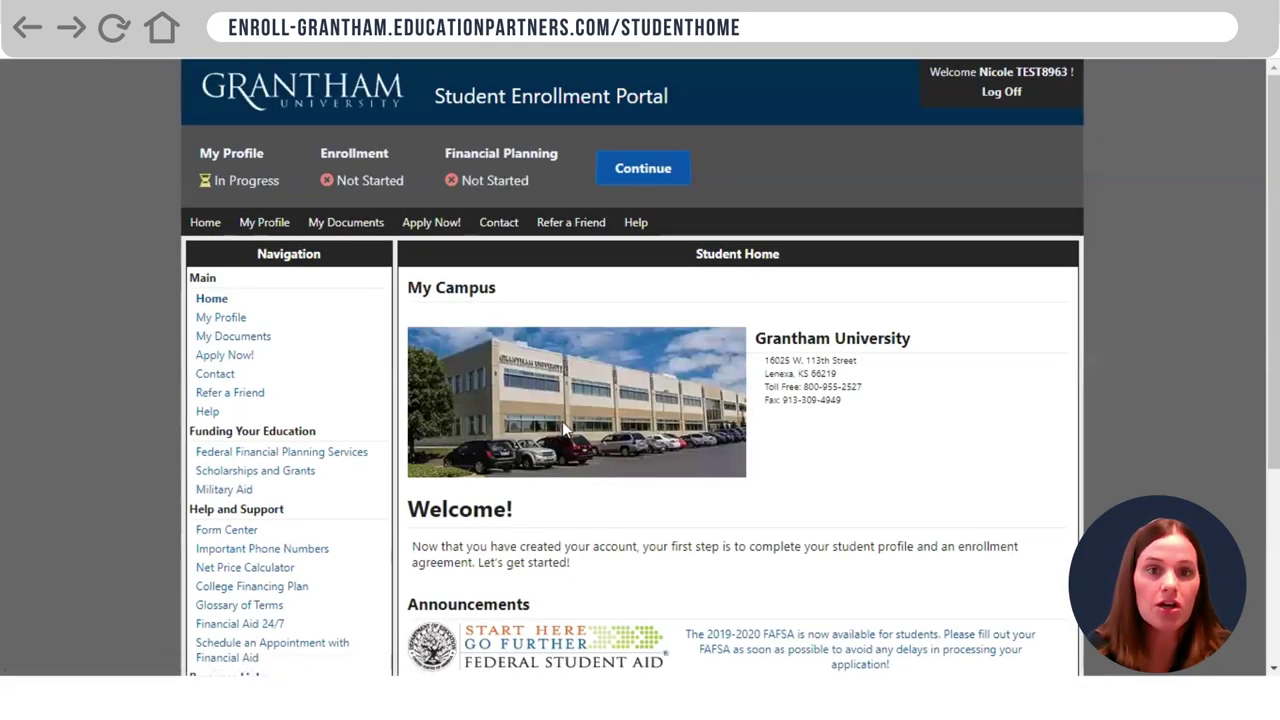
- Continue to My Profile and review the consent forms and profile section statuses
{"action": "left_click", "coordinate": [645, 172]}
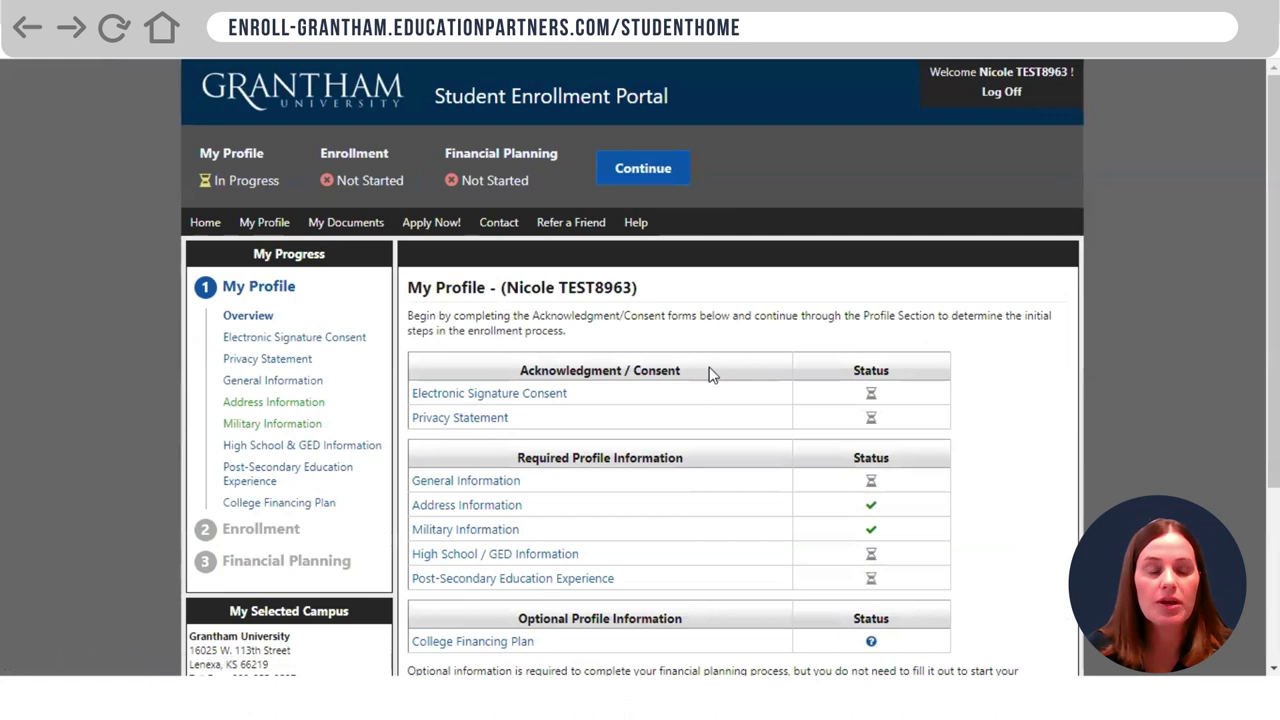
{"action": "scroll", "coordinate": [710, 374], "scroll_direction": "down", "scroll_amount": 1}
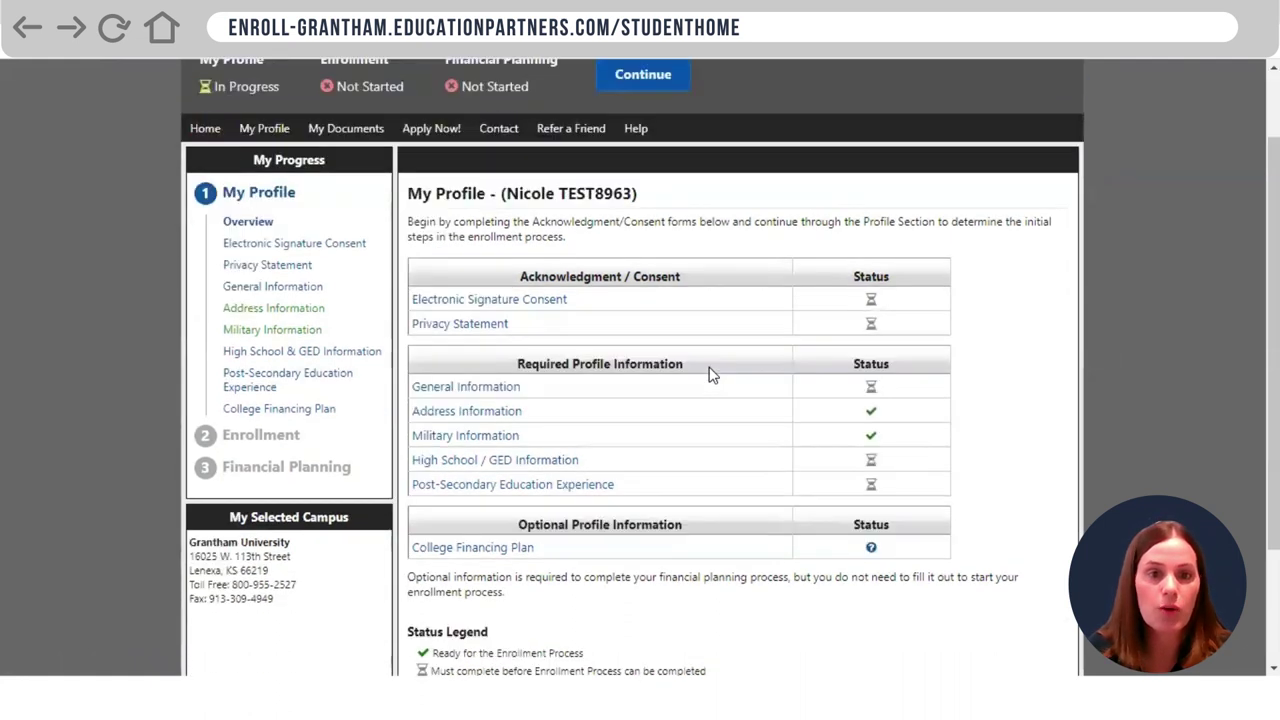
{"action": "scroll", "coordinate": [710, 374], "scroll_direction": "up", "scroll_amount": 1}
{"action": "scroll", "coordinate": [710, 374], "scroll_direction": "down", "scroll_amount": 1}
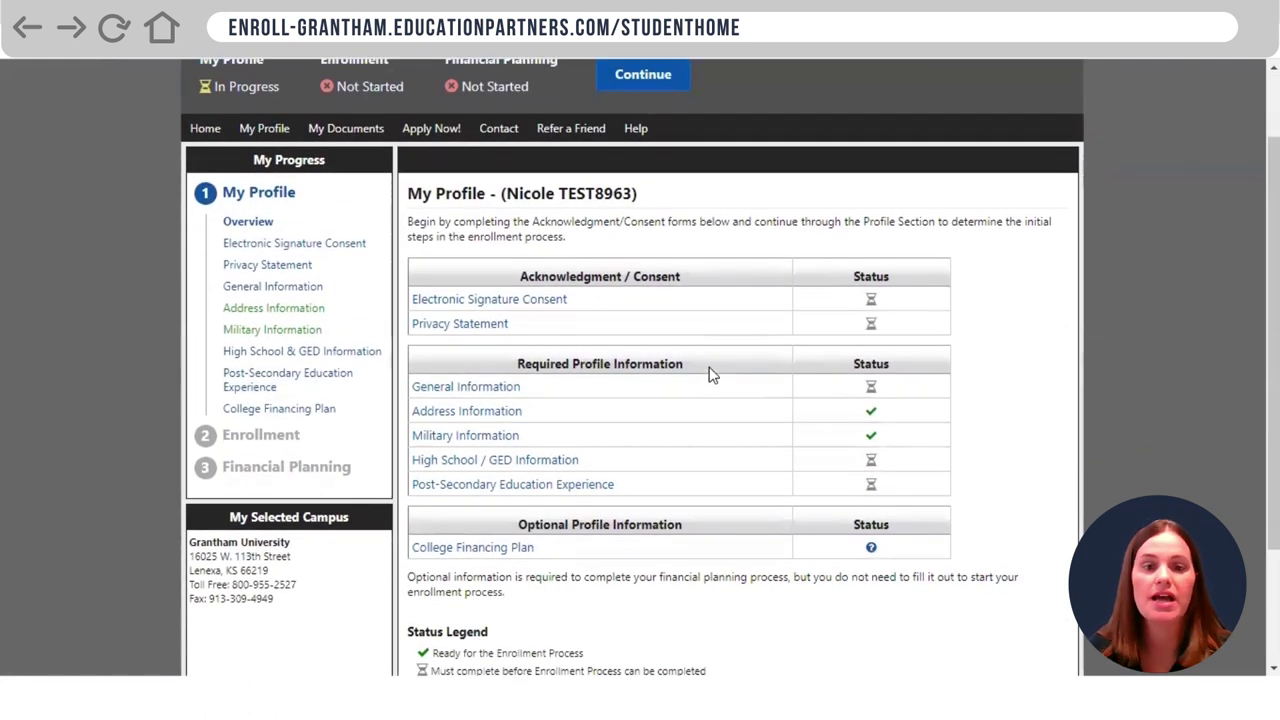
{"action": "scroll", "coordinate": [710, 374], "scroll_direction": "down", "scroll_amount": 1}
{"action": "scroll", "coordinate": [710, 374], "scroll_direction": "up", "scroll_amount": 2}
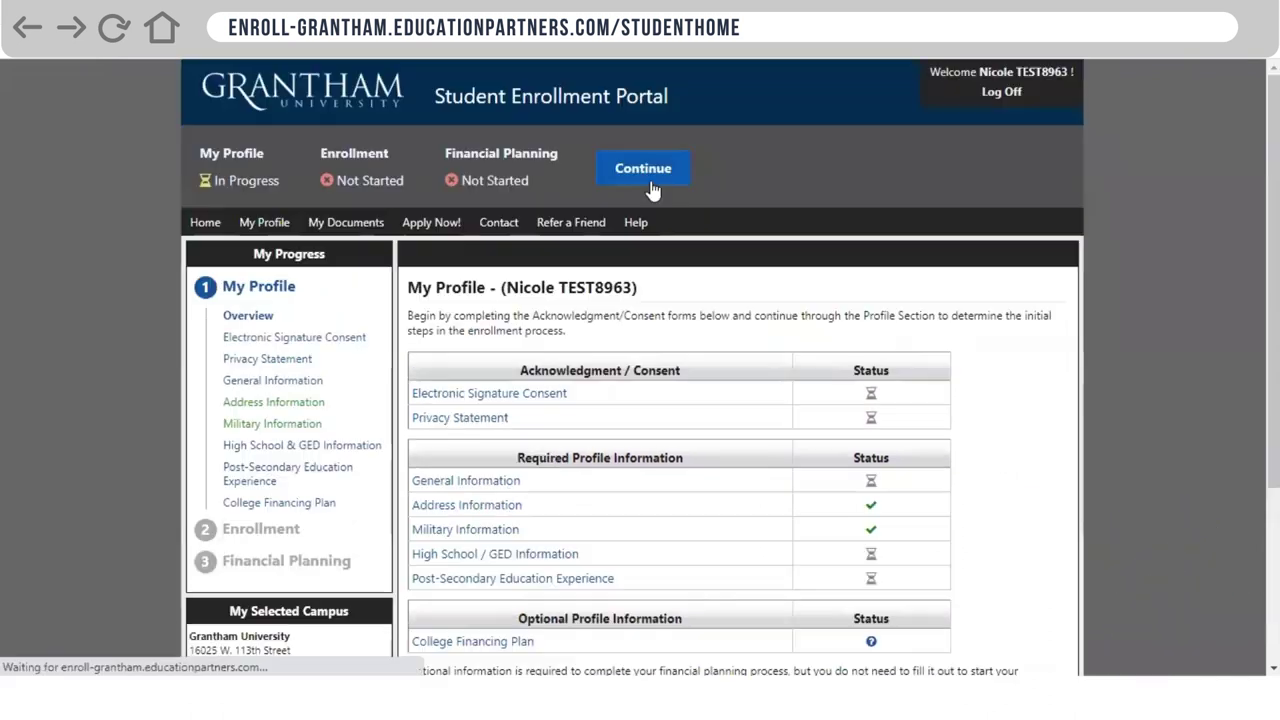
- Agree to the electronic signature consent and acknowledge the privacy statement
{"action": "left_click", "coordinate": [266, 342]}
{"action": "scroll", "coordinate": [523, 506], "scroll_direction": "down", "scroll_amount": 3}
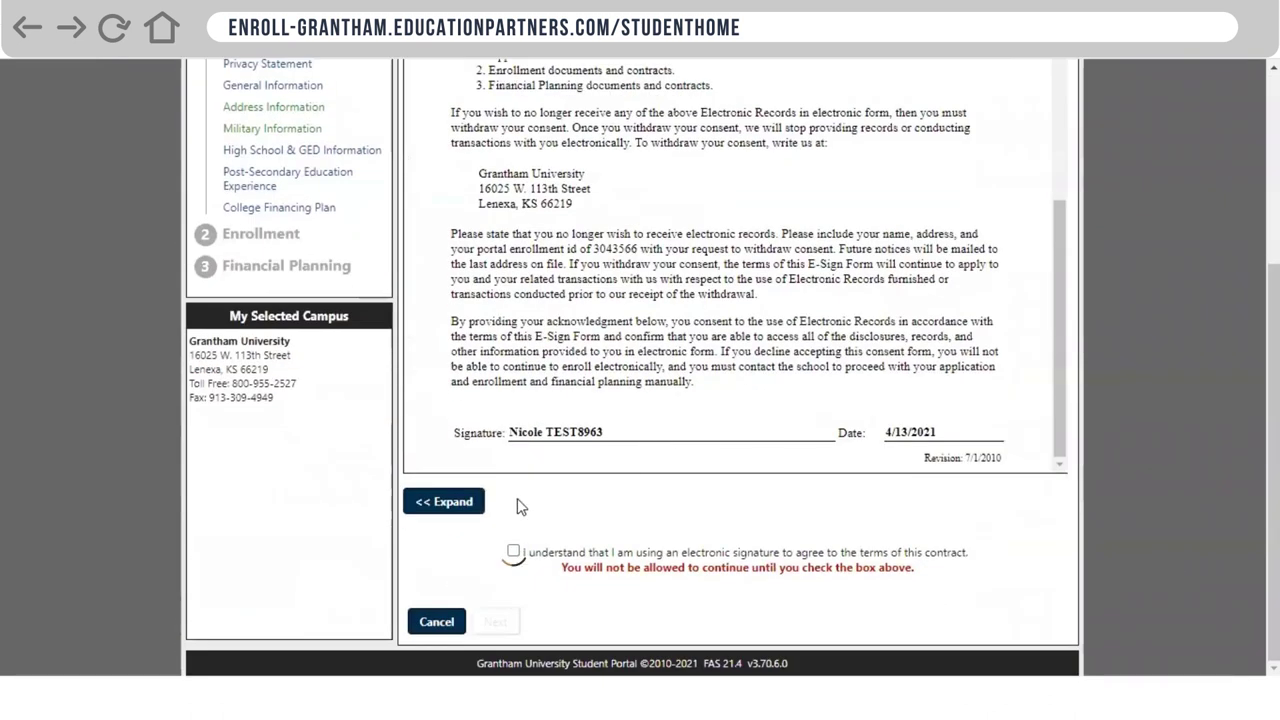
{"action": "left_click", "coordinate": [513, 552]}
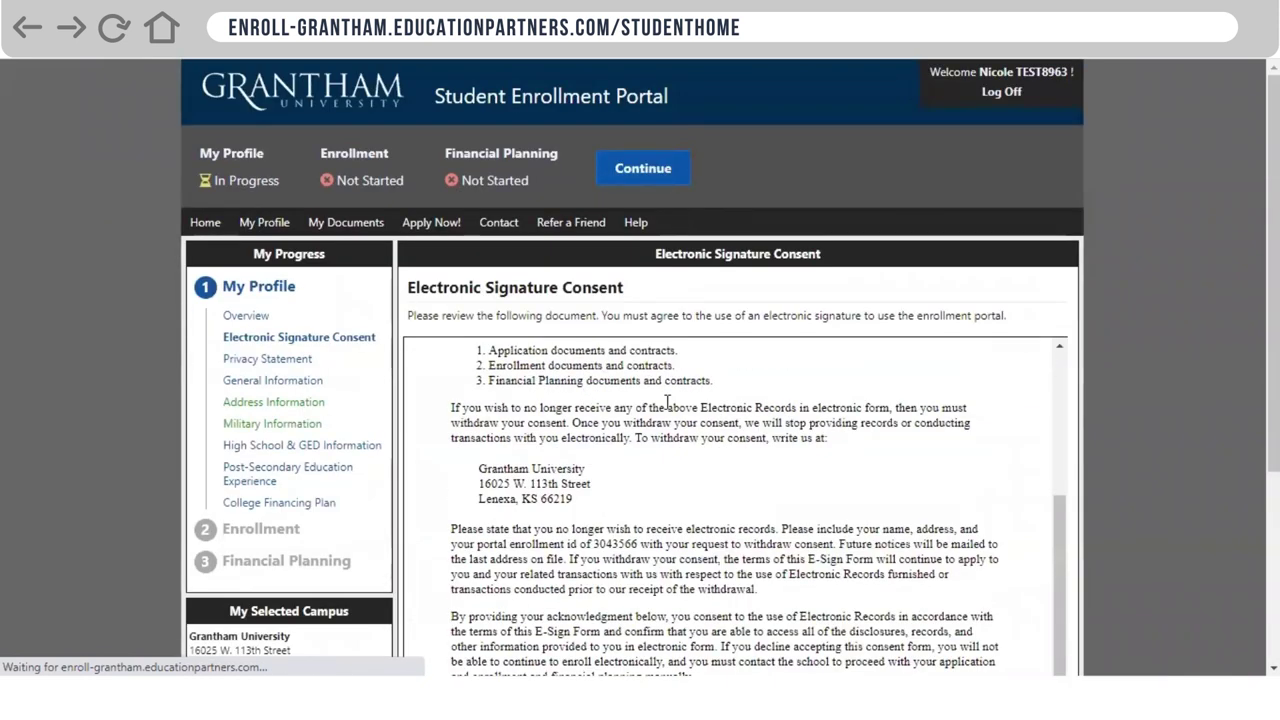
{"action": "scroll", "coordinate": [620, 391], "scroll_direction": "down", "scroll_amount": 1}
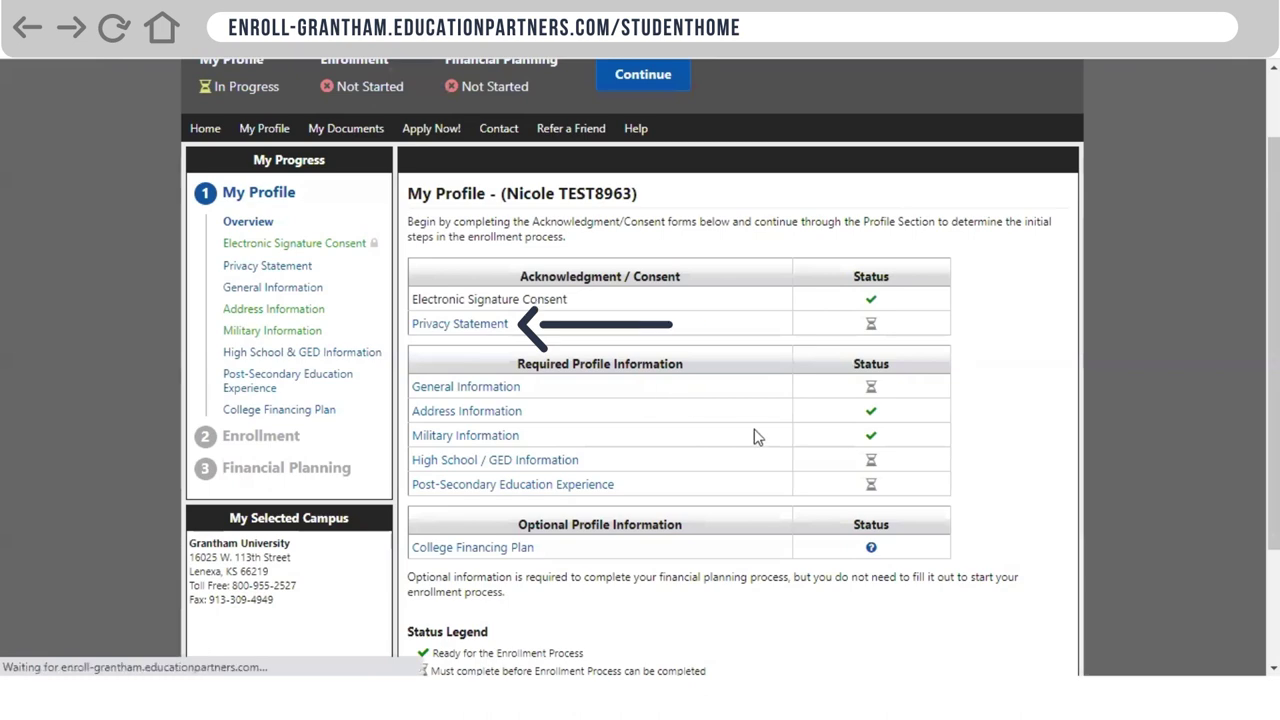
{"action": "scroll", "coordinate": [711, 400], "scroll_direction": "down", "scroll_amount": 20}
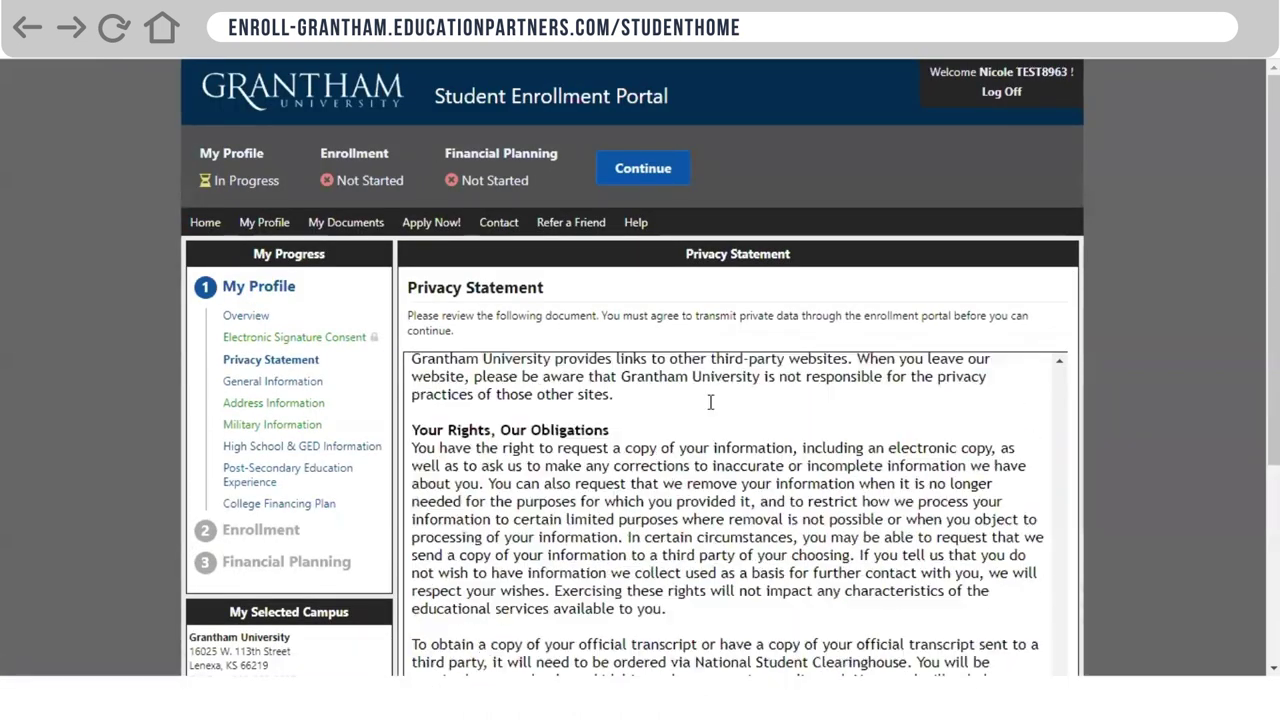
{"action": "scroll", "coordinate": [711, 400], "scroll_direction": "down", "scroll_amount": 10}
{"action": "left_click", "coordinate": [541, 579]}
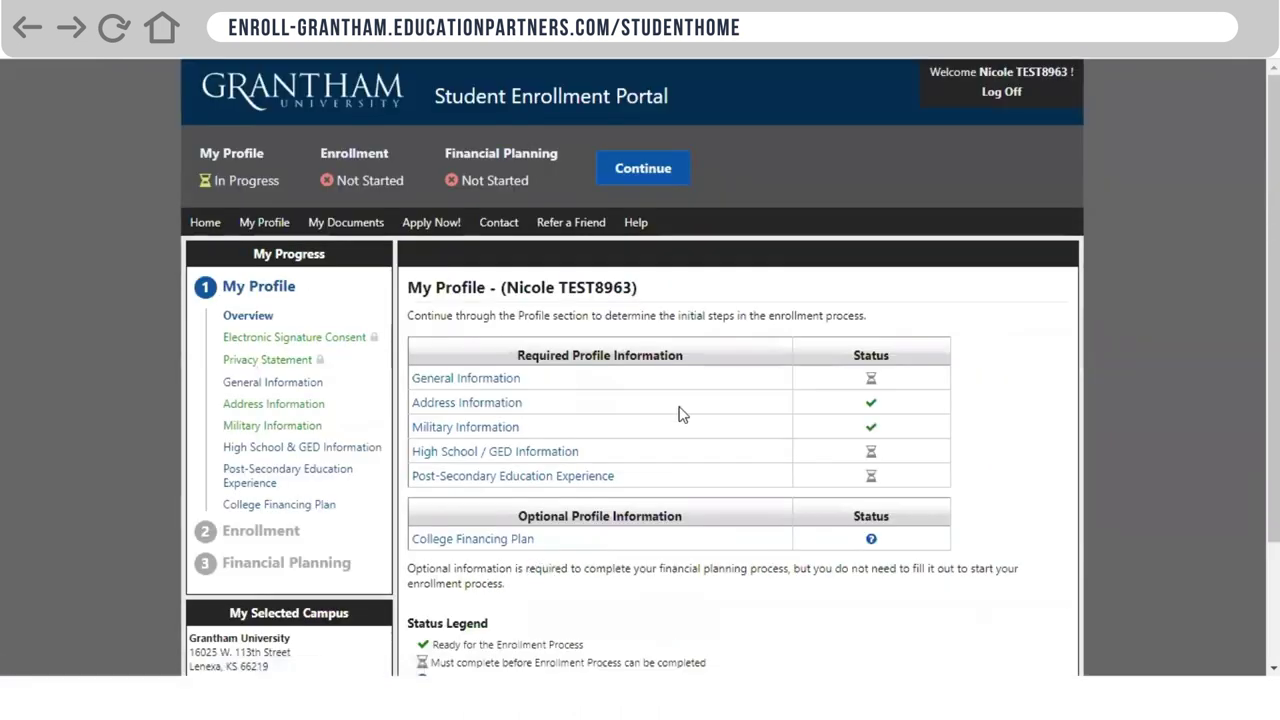
{"action": "scroll", "coordinate": [680, 414], "scroll_direction": "down", "scroll_amount": 2}
- In High School / GED Information, select Colorado's Alamosa High School
{"action": "left_click", "coordinate": [488, 298]}
{"action": "left_click", "coordinate": [740, 400]}
{"action": "left_click", "coordinate": [540, 351]}
{"action": "left_click", "coordinate": [531, 115]}
{"action": "left_click", "coordinate": [530, 380]}
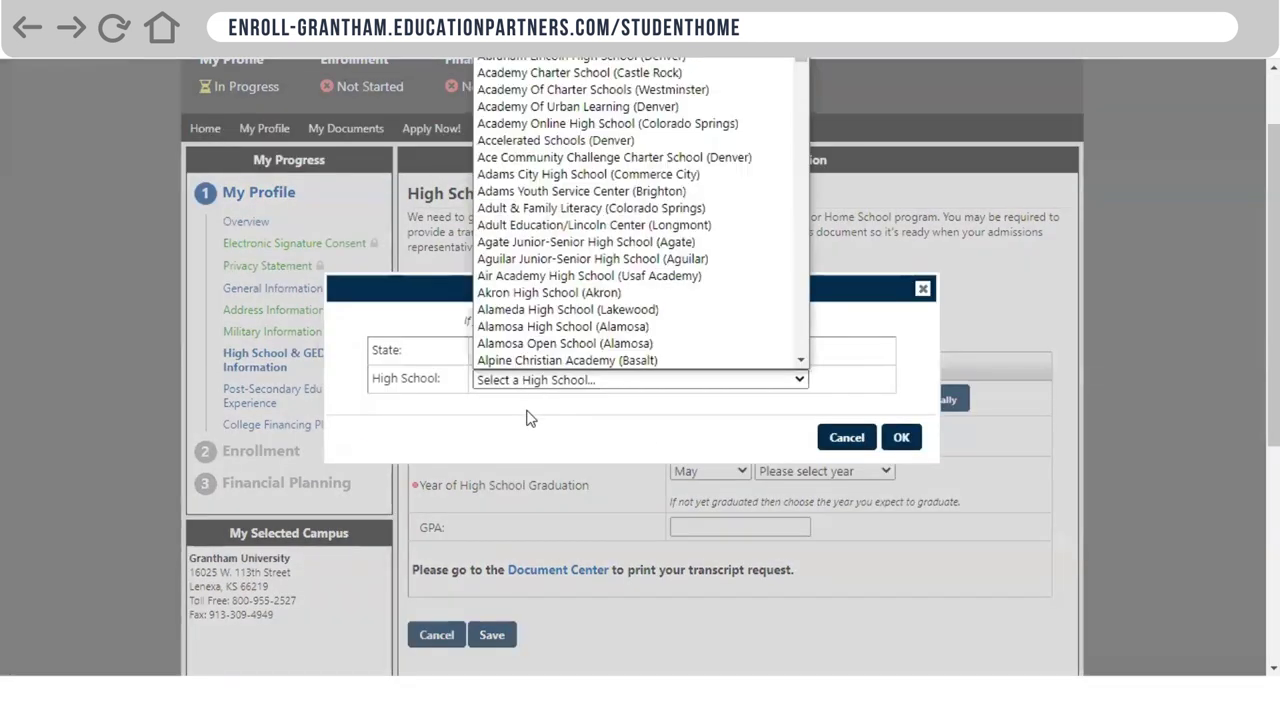
{"action": "left_click", "coordinate": [563, 326]}
{"action": "left_click", "coordinate": [905, 594]}
{"action": "scroll", "coordinate": [757, 418], "scroll_direction": "down", "scroll_amount": 3}
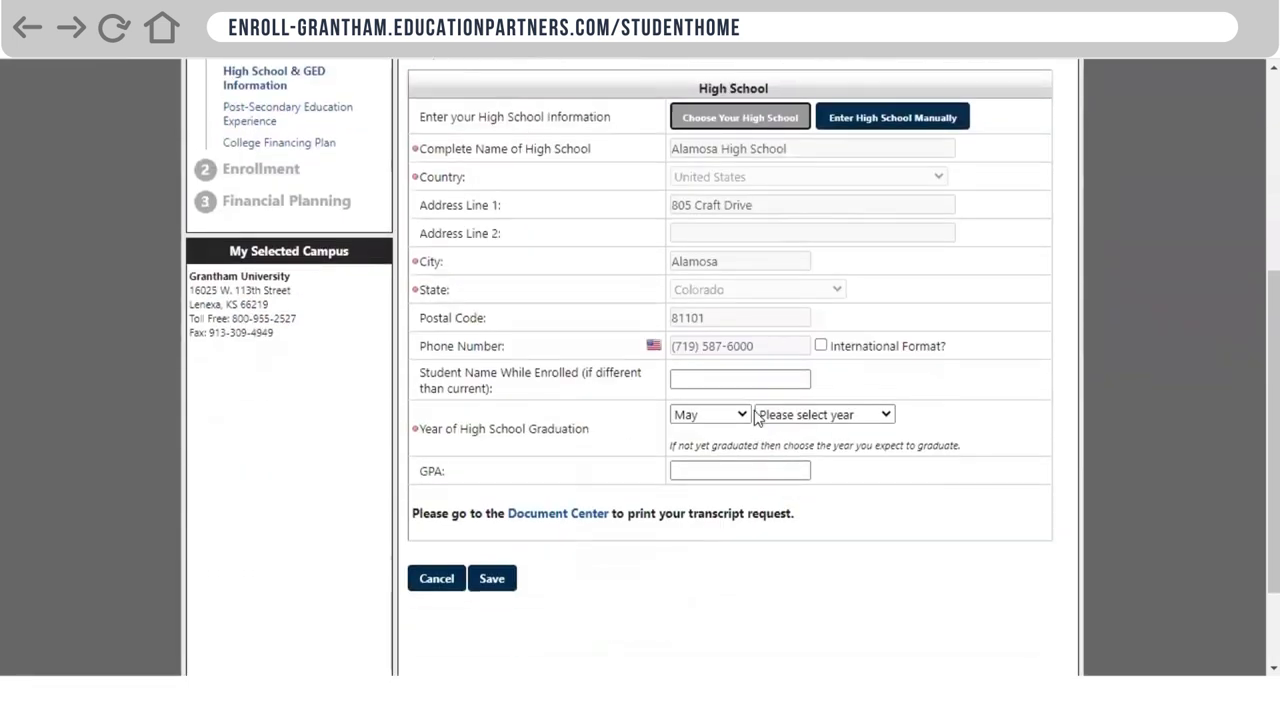
- Set graduation year 2006 and GPA 3.1, then save and confirm
{"action": "left_click", "coordinate": [771, 412]}
{"action": "left_click", "coordinate": [812, 388]}
{"action": "left_click", "coordinate": [742, 475]}
{"action": "left_click", "coordinate": [493, 578]}
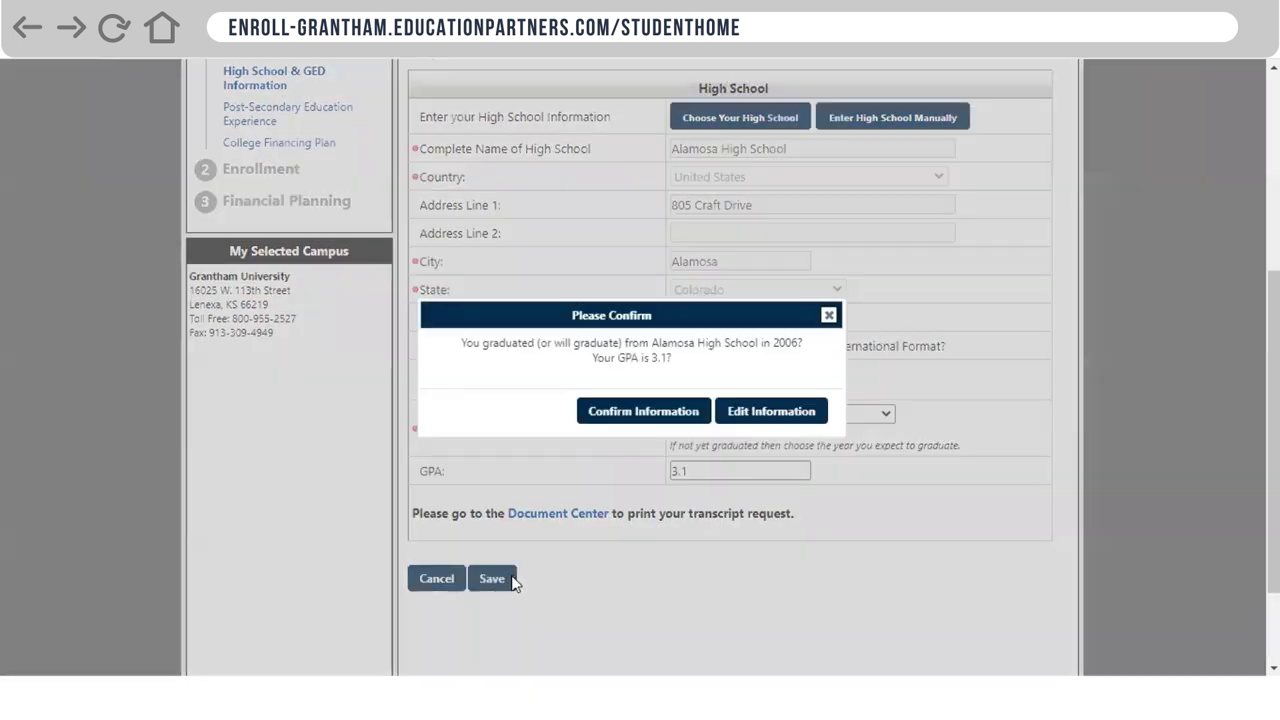
{"action": "left_click", "coordinate": [648, 413]}
{"action": "scroll", "coordinate": [790, 487], "scroll_direction": "down", "scroll_amount": 1}
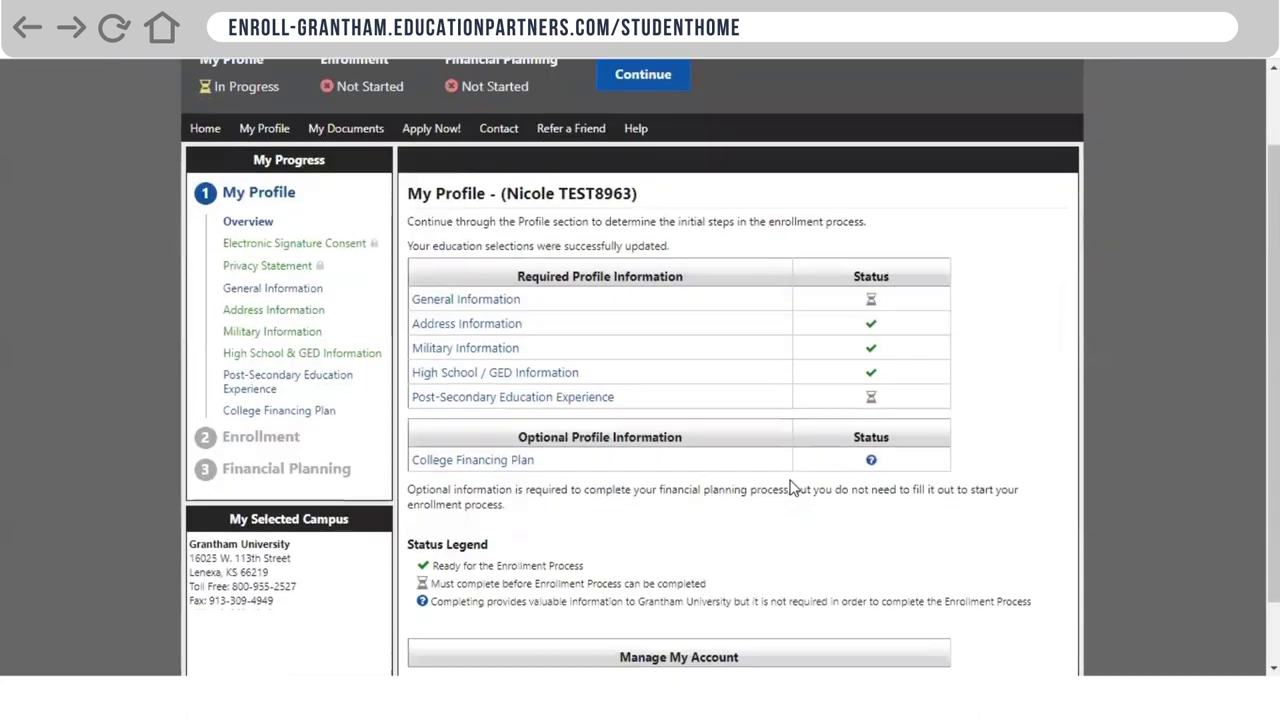
{"action": "scroll", "coordinate": [790, 487], "scroll_direction": "down", "scroll_amount": 1}
- Save General Information with best time to call Not Specified and gender Female
{"action": "scroll", "coordinate": [790, 487], "scroll_direction": "up", "scroll_amount": 1}
{"action": "left_click", "coordinate": [273, 304]}
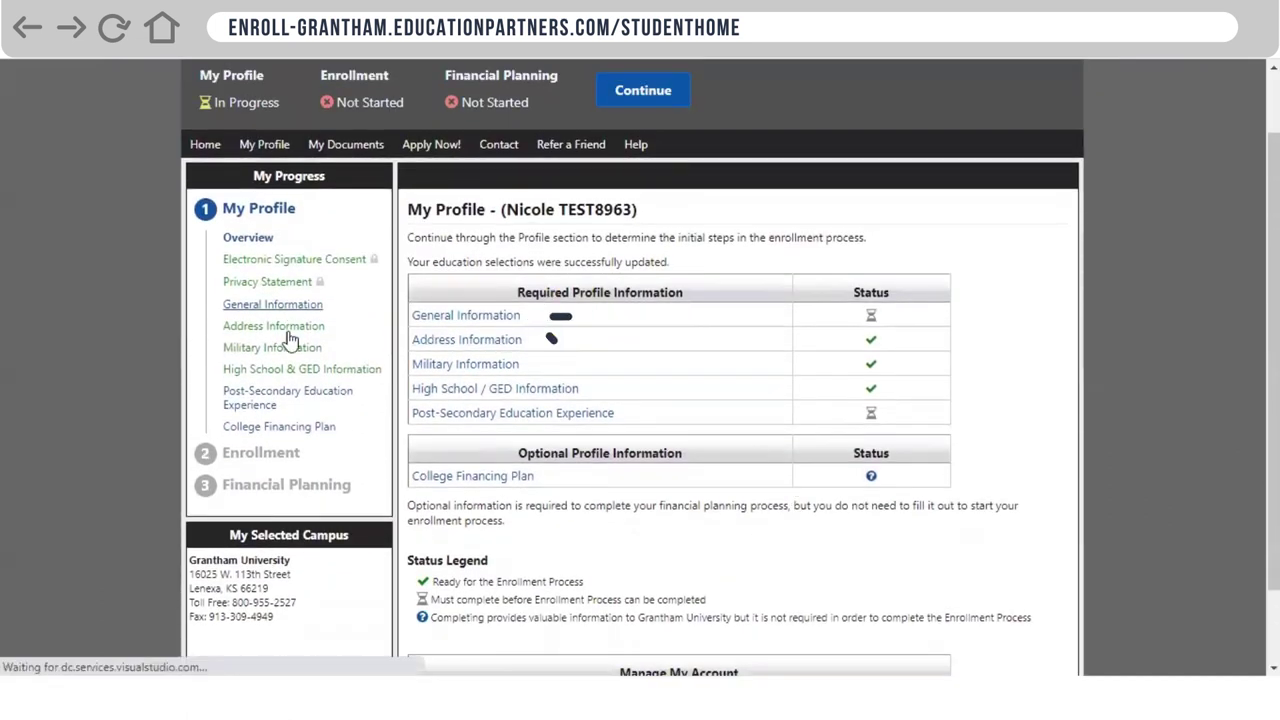
{"action": "scroll", "coordinate": [795, 390], "scroll_direction": "down", "scroll_amount": 2}
{"action": "scroll", "coordinate": [795, 380], "scroll_direction": "down", "scroll_amount": 1}
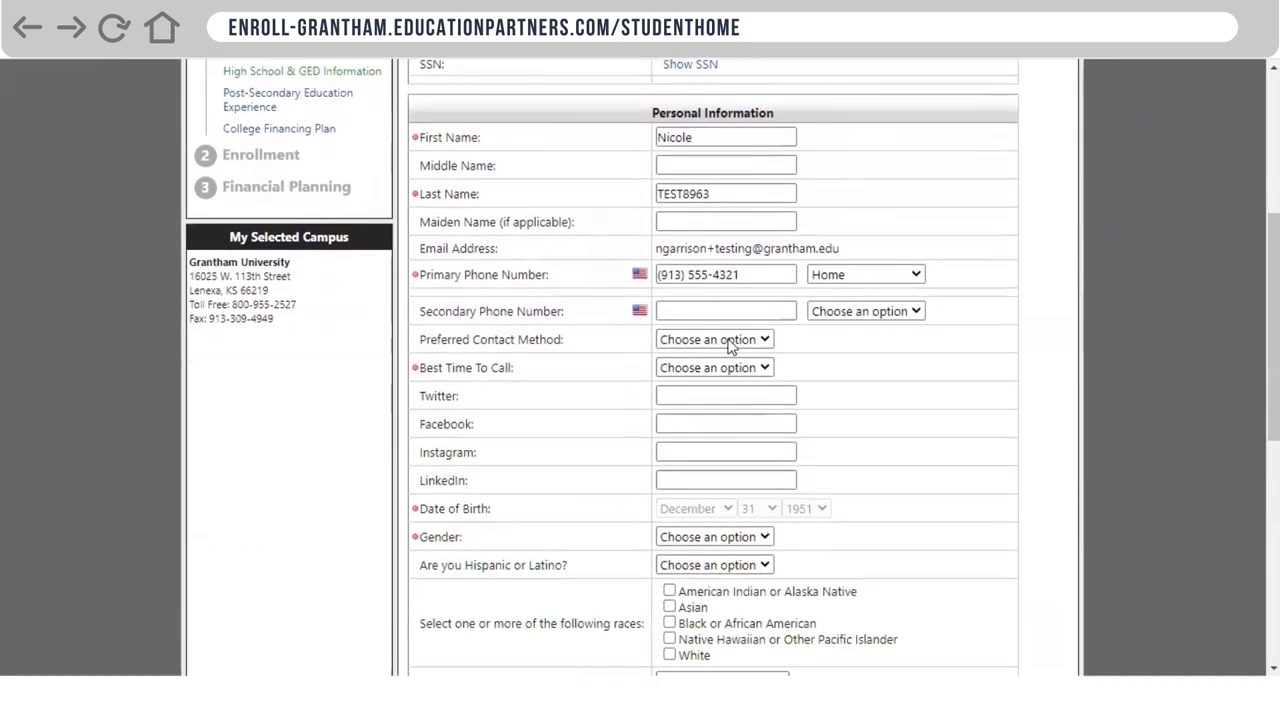
{"action": "left_click", "coordinate": [731, 374]}
{"action": "left_click", "coordinate": [715, 405]}
{"action": "scroll", "coordinate": [789, 474], "scroll_direction": "down", "scroll_amount": 2}
{"action": "left_click", "coordinate": [730, 349]}
{"action": "left_click", "coordinate": [710, 418]}
{"action": "scroll", "coordinate": [730, 445], "scroll_direction": "down", "scroll_amount": 4}
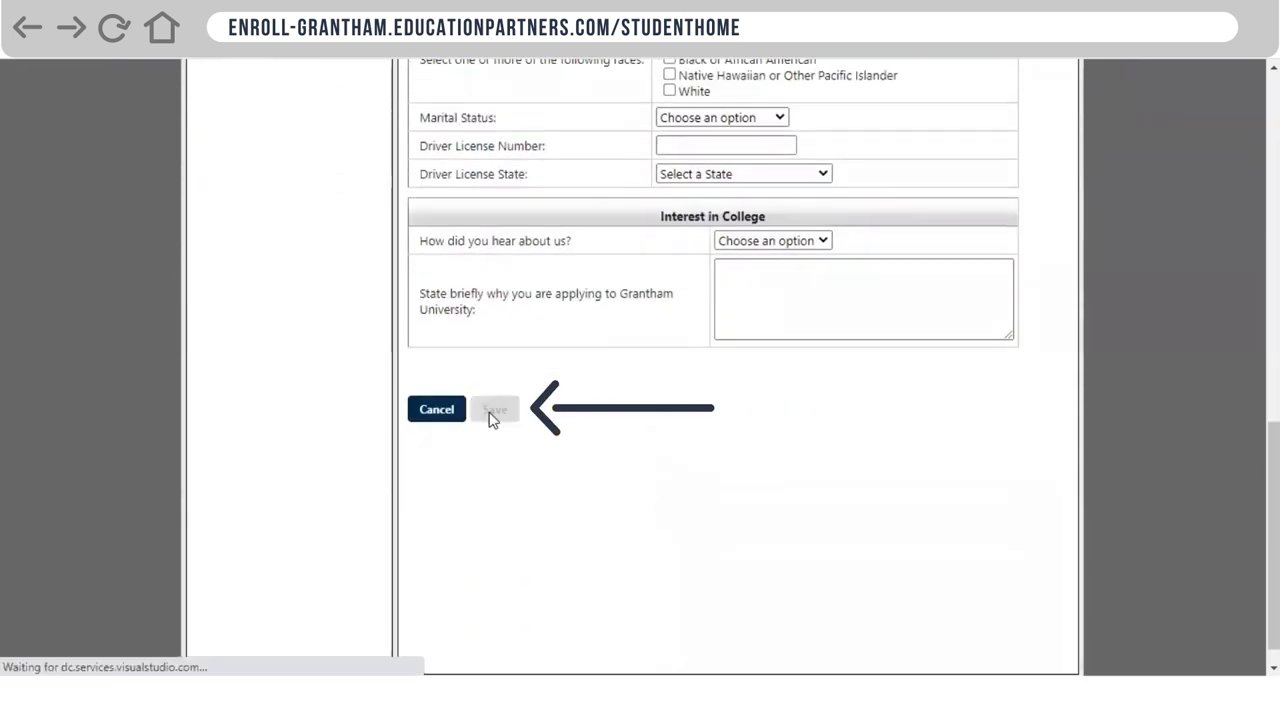
{"action": "left_click", "coordinate": [492, 420]}
{"action": "scroll", "coordinate": [826, 491], "scroll_direction": "down", "scroll_amount": 1}
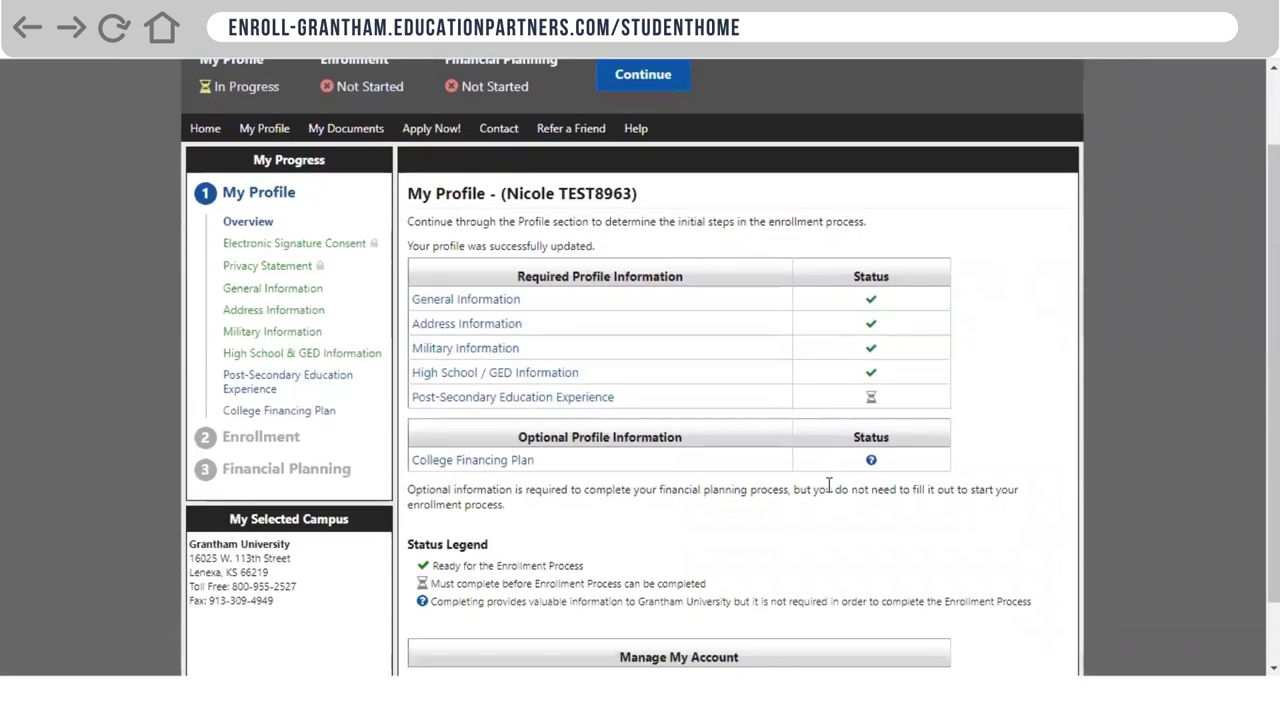
- Answer No to both Post-Secondary Education Experience questions and save
{"action": "left_click", "coordinate": [281, 386]}
{"action": "left_click", "coordinate": [791, 400]}
{"action": "left_click", "coordinate": [791, 440]}
{"action": "left_click", "coordinate": [494, 498]}
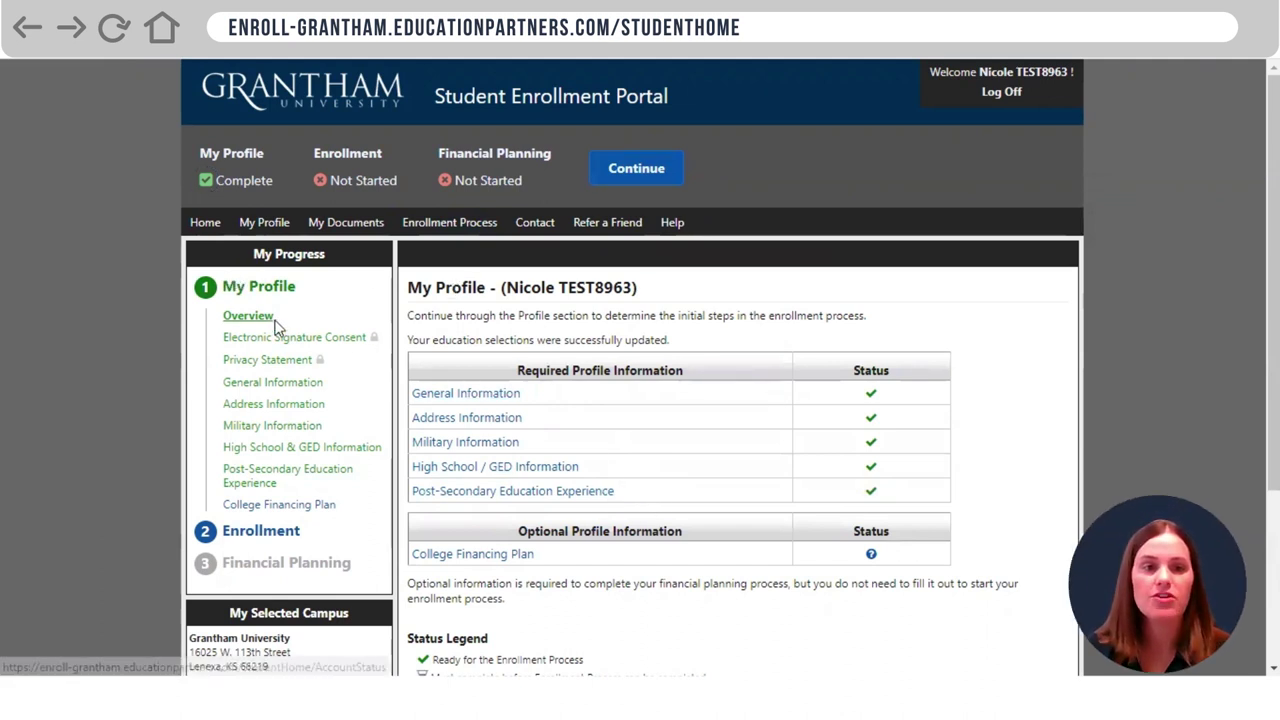
- Start enrollment choosing program type Associate's and program AA Criminal Justice
{"action": "scroll", "coordinate": [300, 487], "scroll_direction": "down", "scroll_amount": 2}
{"action": "scroll", "coordinate": [371, 486], "scroll_direction": "up", "scroll_amount": 2}
{"action": "left_click", "coordinate": [655, 176]}
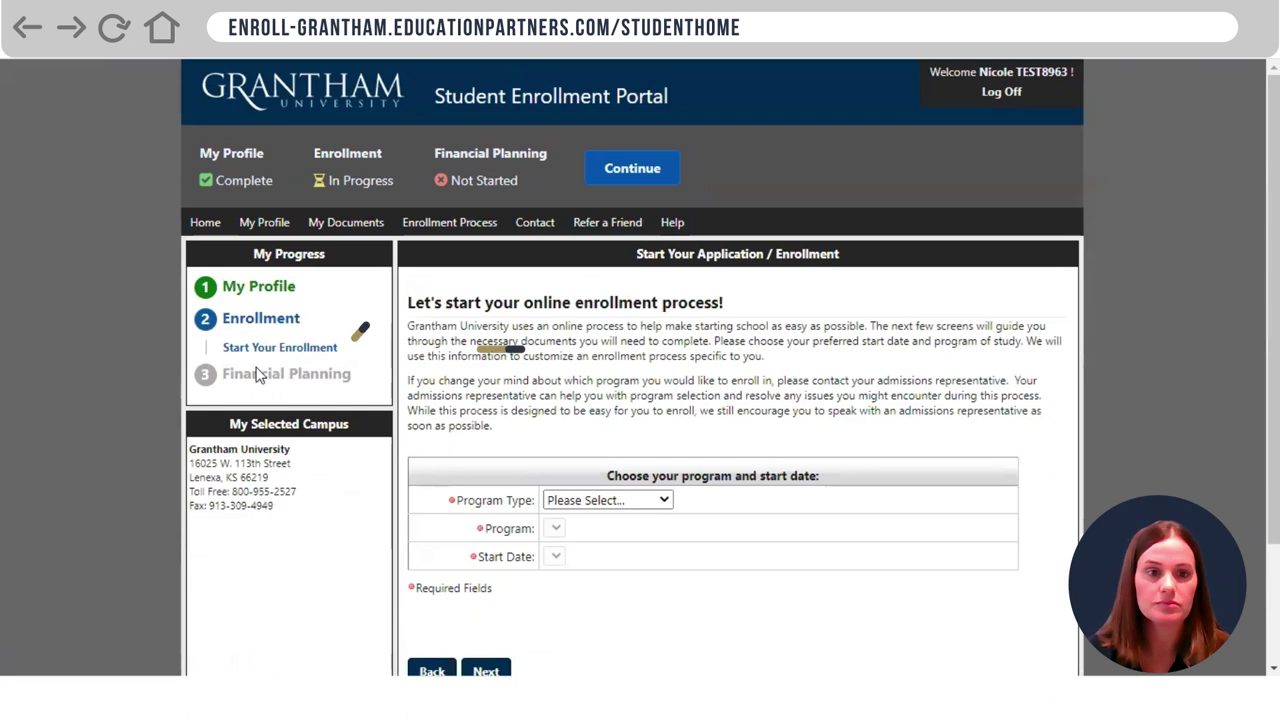
{"action": "left_click", "coordinate": [260, 350]}
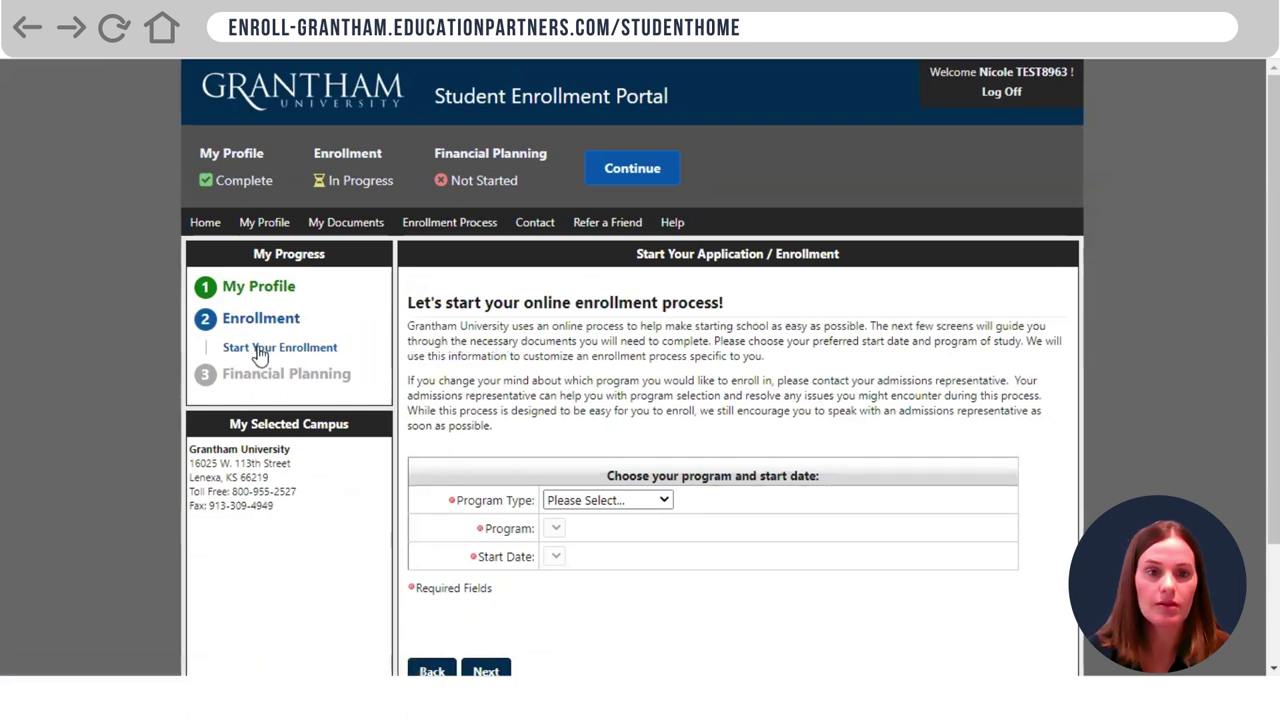
{"action": "scroll", "coordinate": [655, 437], "scroll_direction": "down", "scroll_amount": 1}
{"action": "left_click", "coordinate": [660, 408]}
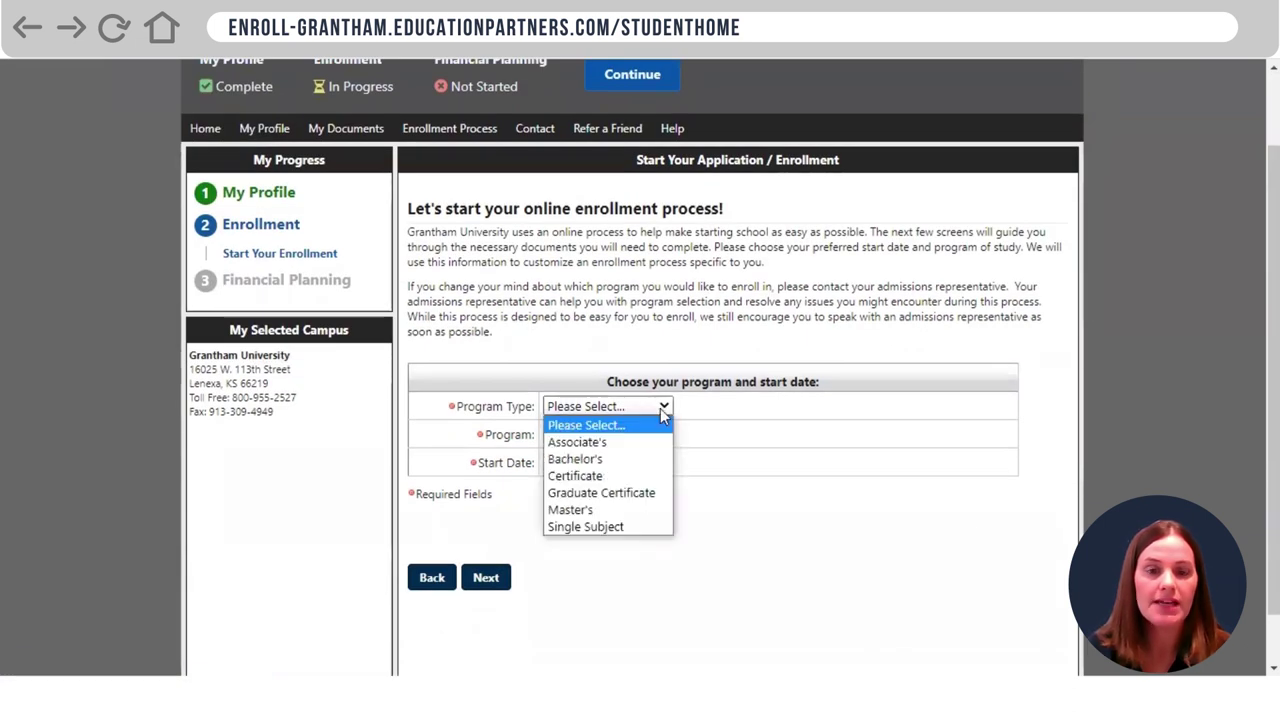
{"action": "left_click", "coordinate": [643, 445]}
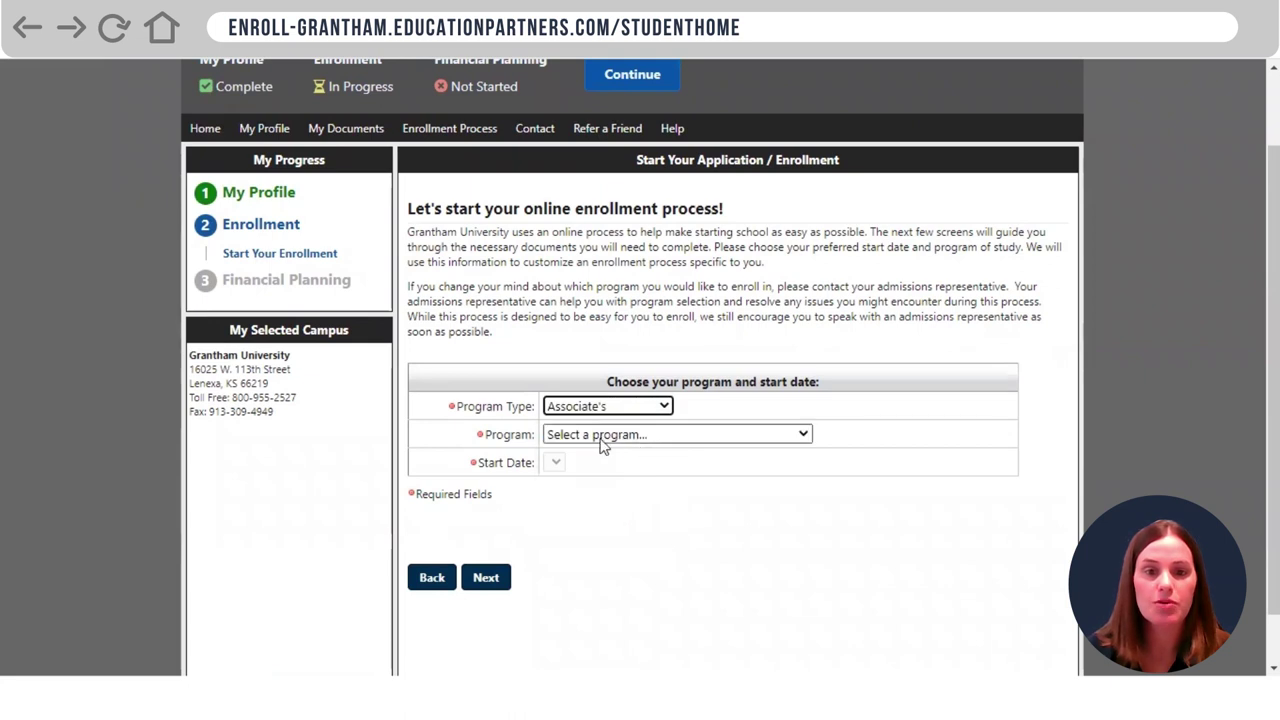
{"action": "left_click", "coordinate": [609, 438]}
{"action": "left_click", "coordinate": [595, 487]}
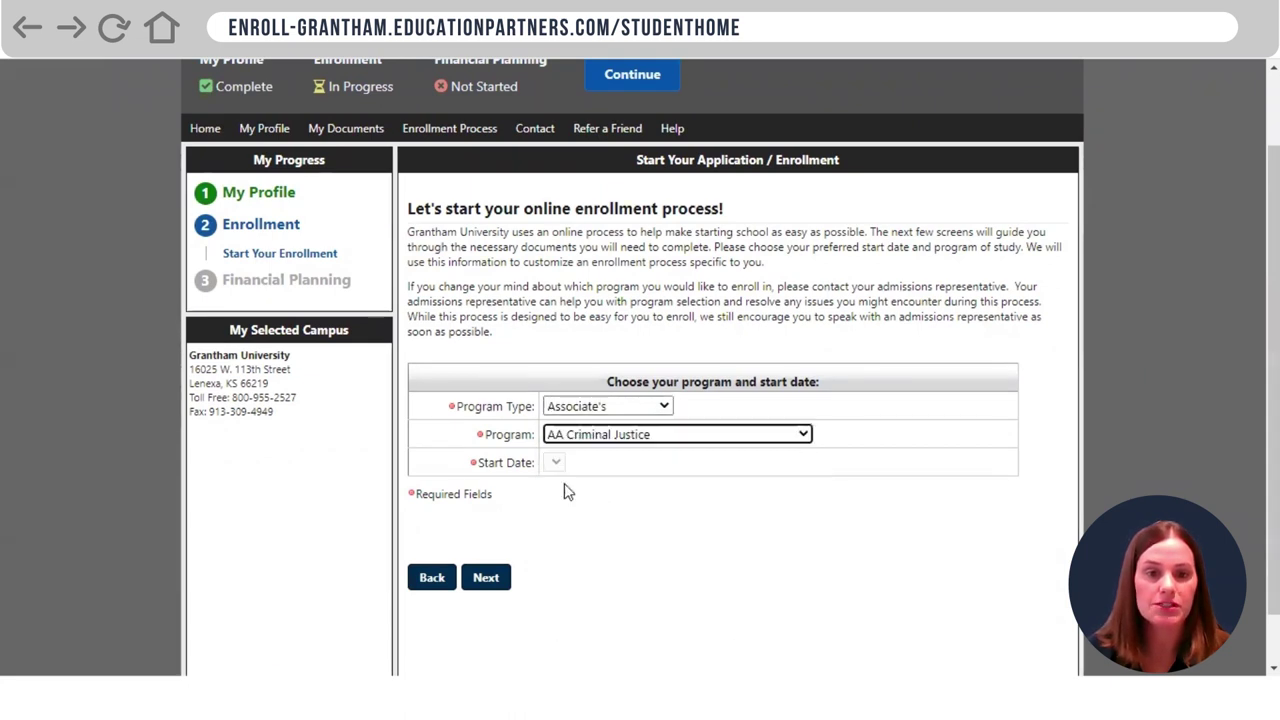
- Pick the 04/14/2021 April 2021 start date, submit, and confirm the program
{"action": "left_click", "coordinate": [582, 465]}
{"action": "left_click", "coordinate": [592, 499]}
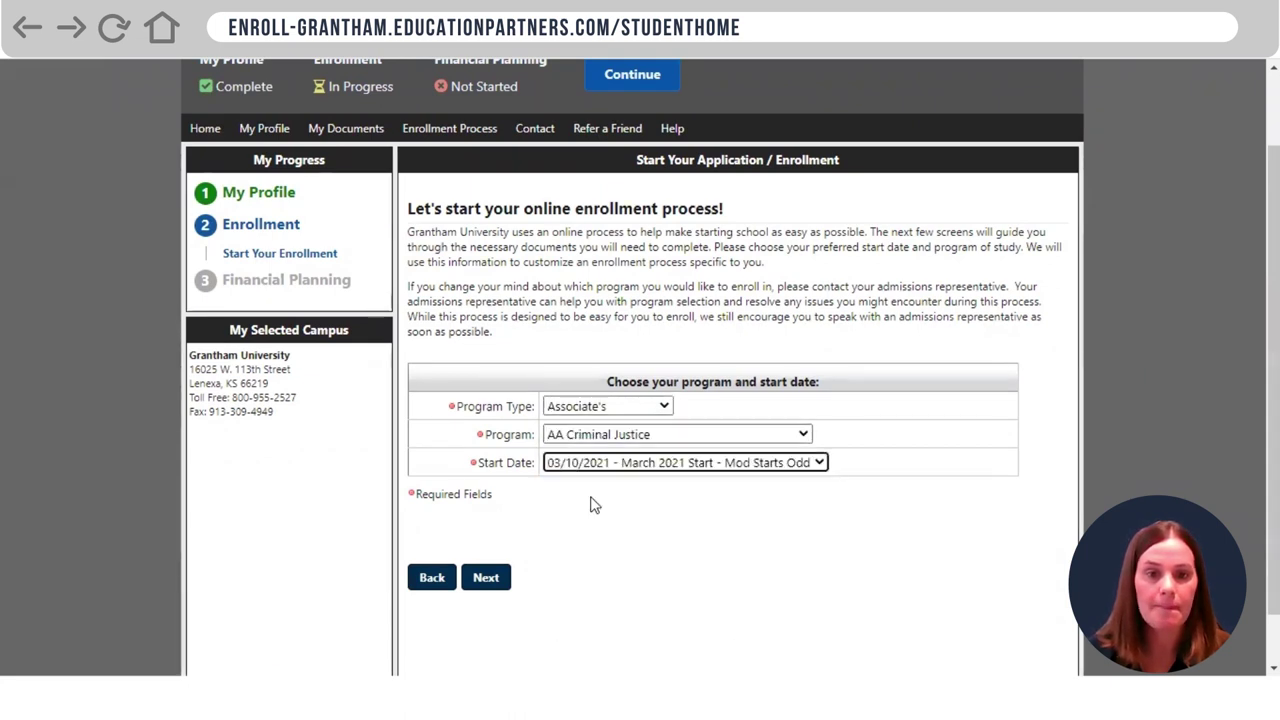
{"action": "left_click", "coordinate": [606, 465]}
{"action": "left_click", "coordinate": [600, 513]}
{"action": "left_click", "coordinate": [505, 580]}
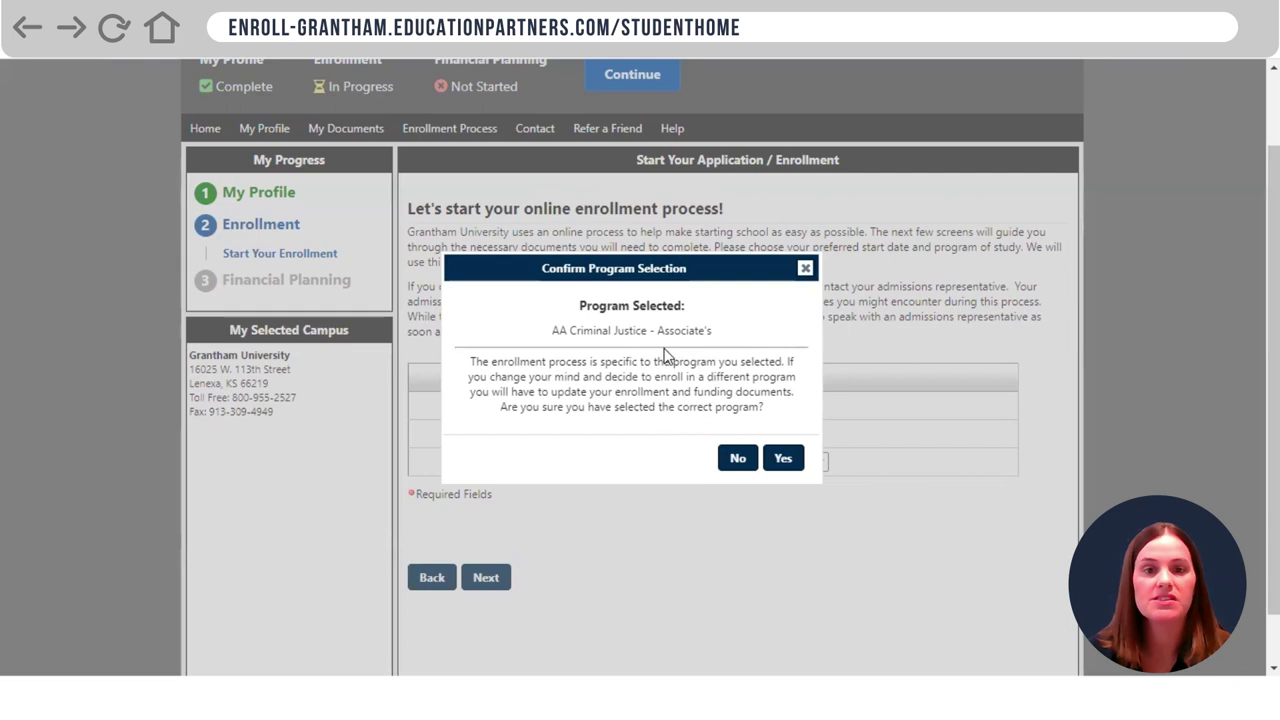
{"action": "left_click", "coordinate": [785, 460]}
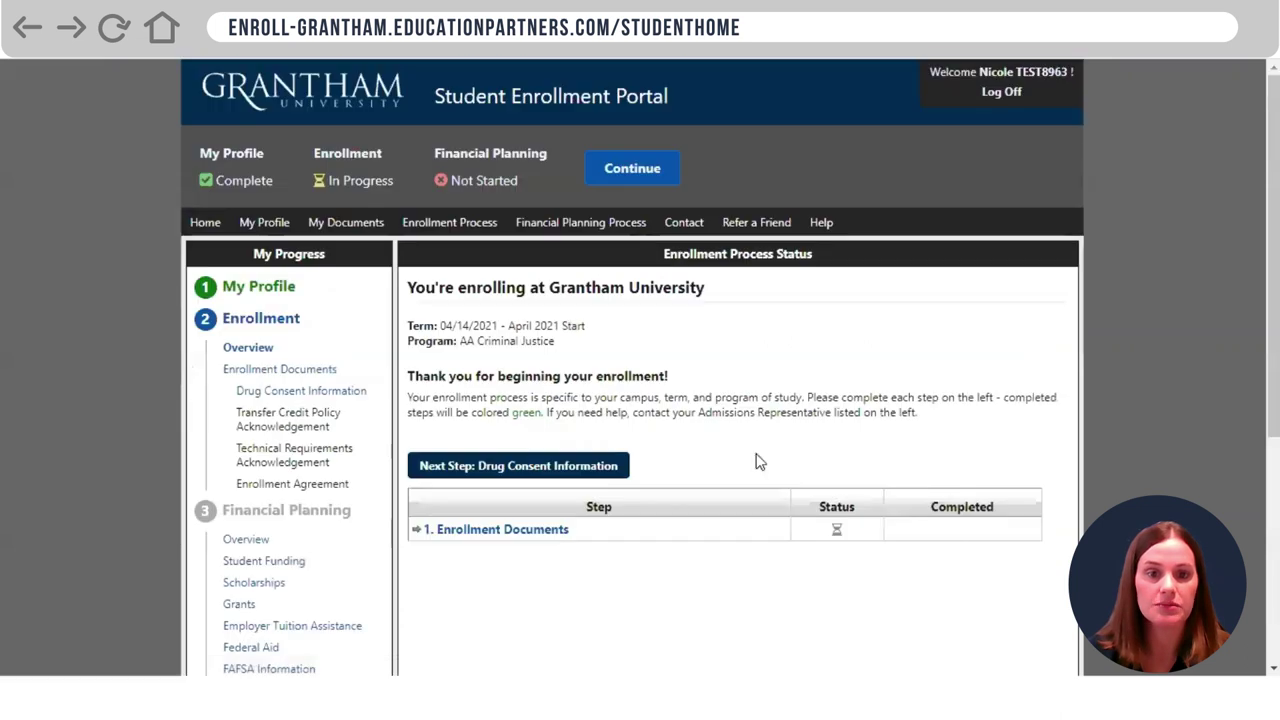
{"action": "scroll", "coordinate": [740, 457], "scroll_direction": "down", "scroll_amount": 1}
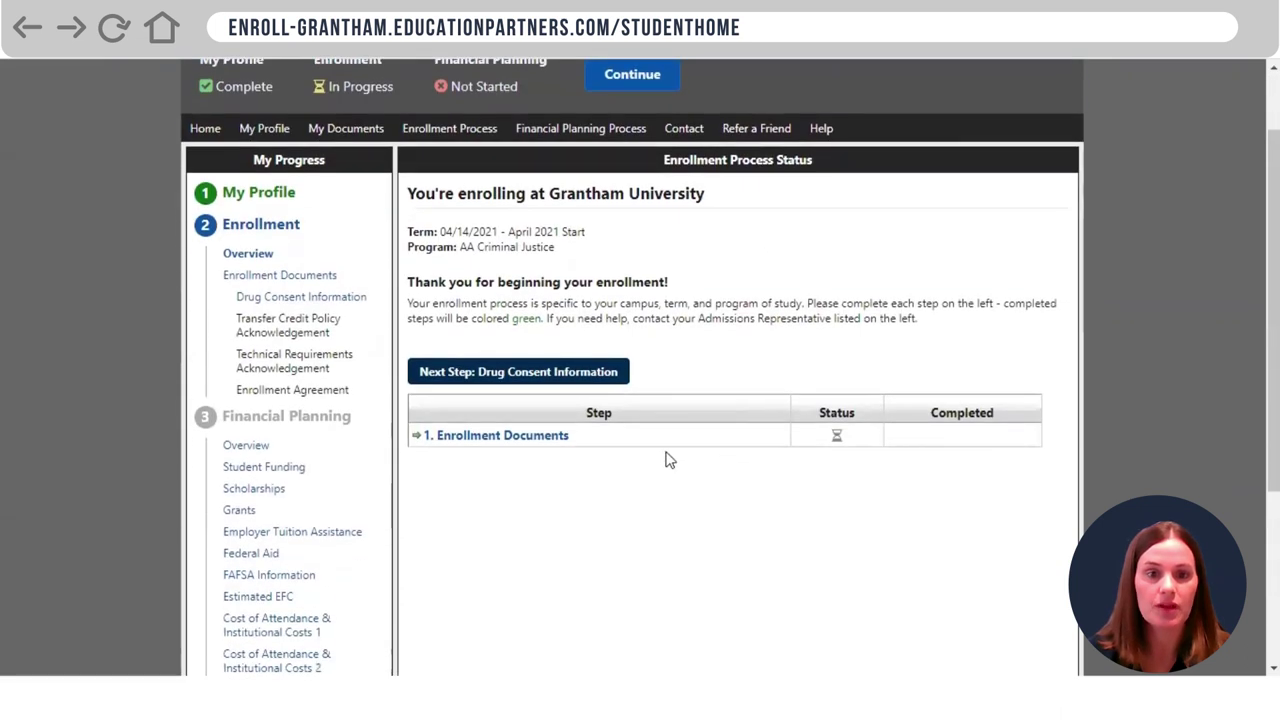
- Open Enrollment Documents and agree to the Drug Consent Information terms
{"action": "left_click", "coordinate": [498, 437]}
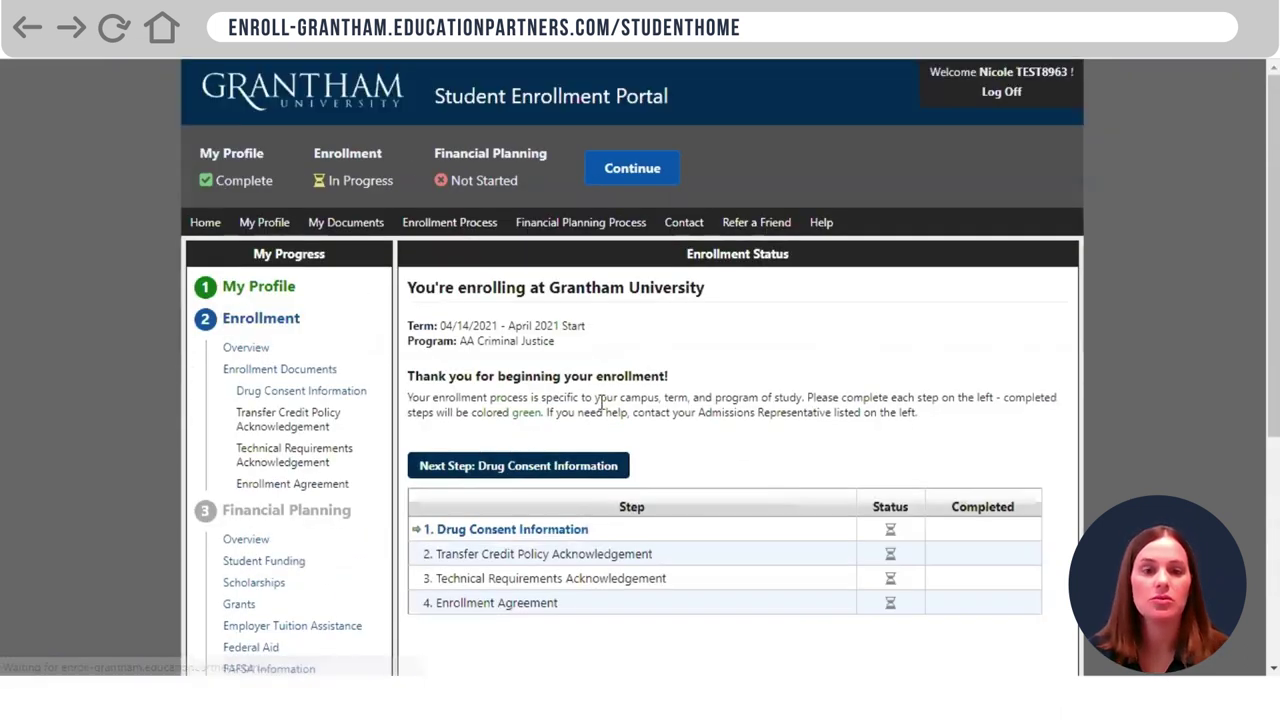
{"action": "scroll", "coordinate": [498, 445], "scroll_direction": "down", "scroll_amount": 1}
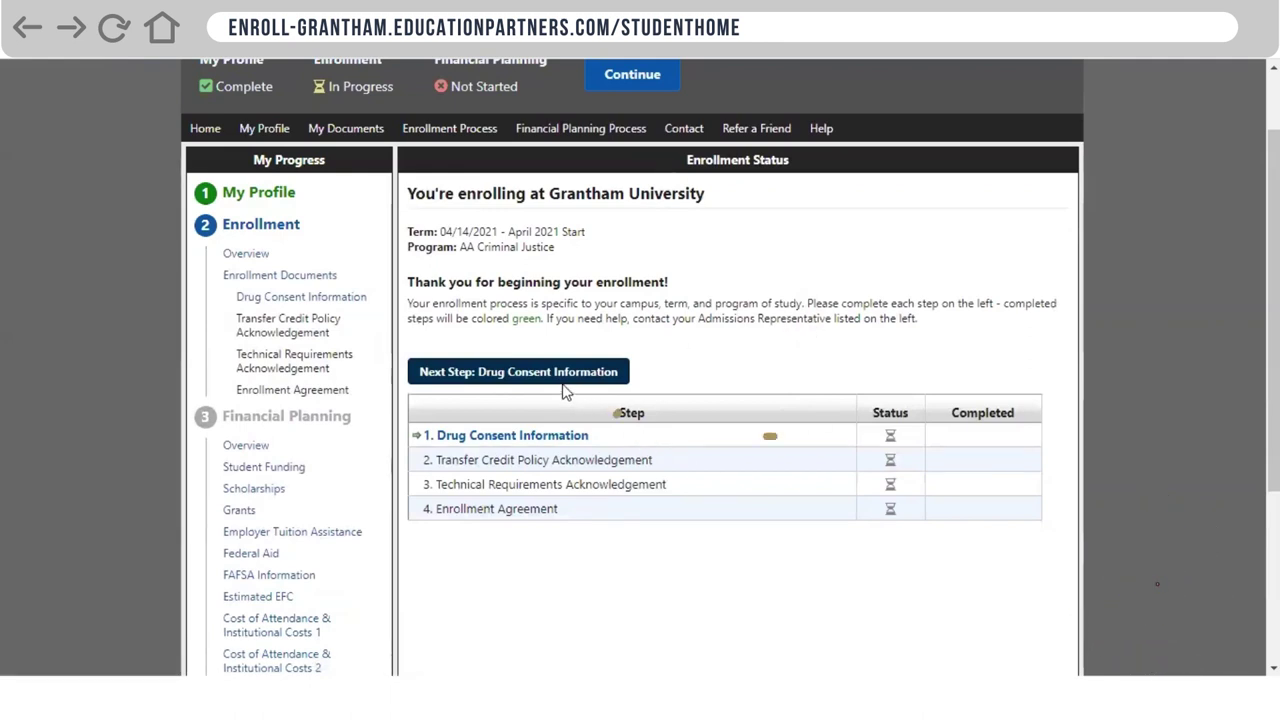
{"action": "left_click", "coordinate": [580, 436]}
{"action": "scroll", "coordinate": [691, 429], "scroll_direction": "down", "scroll_amount": 2}
{"action": "left_click", "coordinate": [513, 444]}
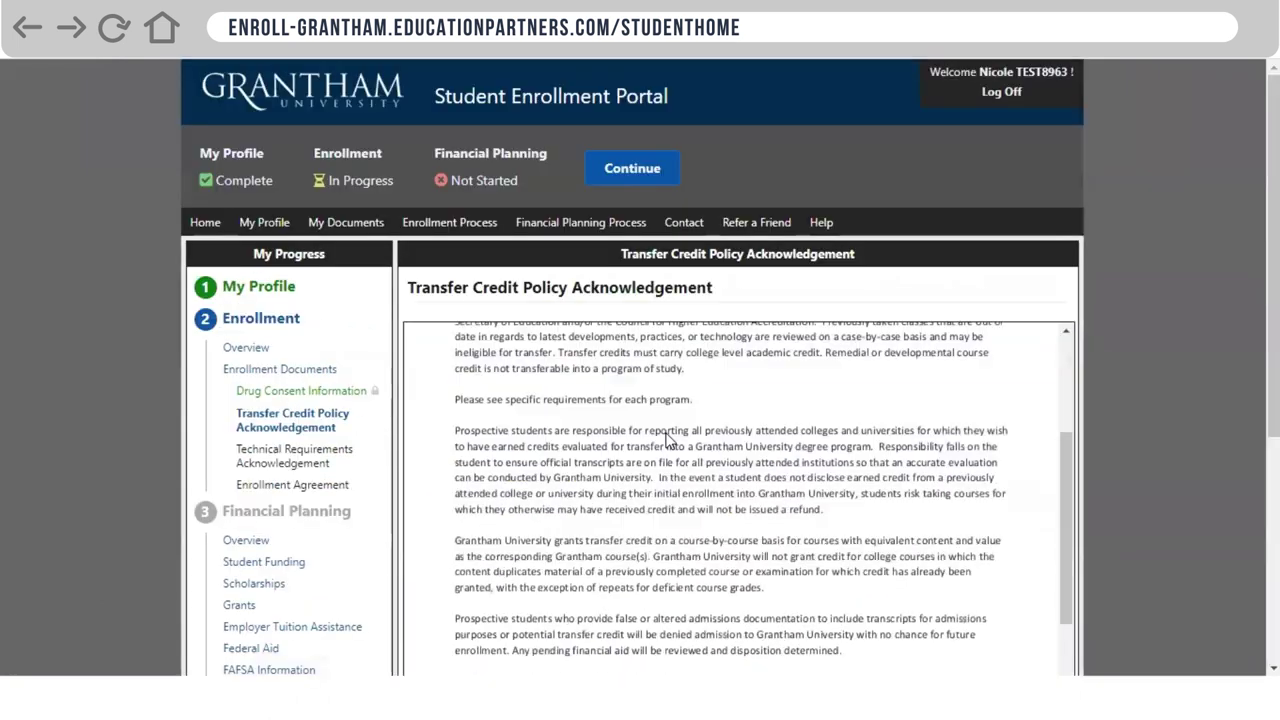
- E-sign the transfer credit policy, technical requirements acknowledgement and enrollment agreement
{"action": "scroll", "coordinate": [530, 479], "scroll_direction": "down", "scroll_amount": 4}
{"action": "left_click", "coordinate": [513, 444]}
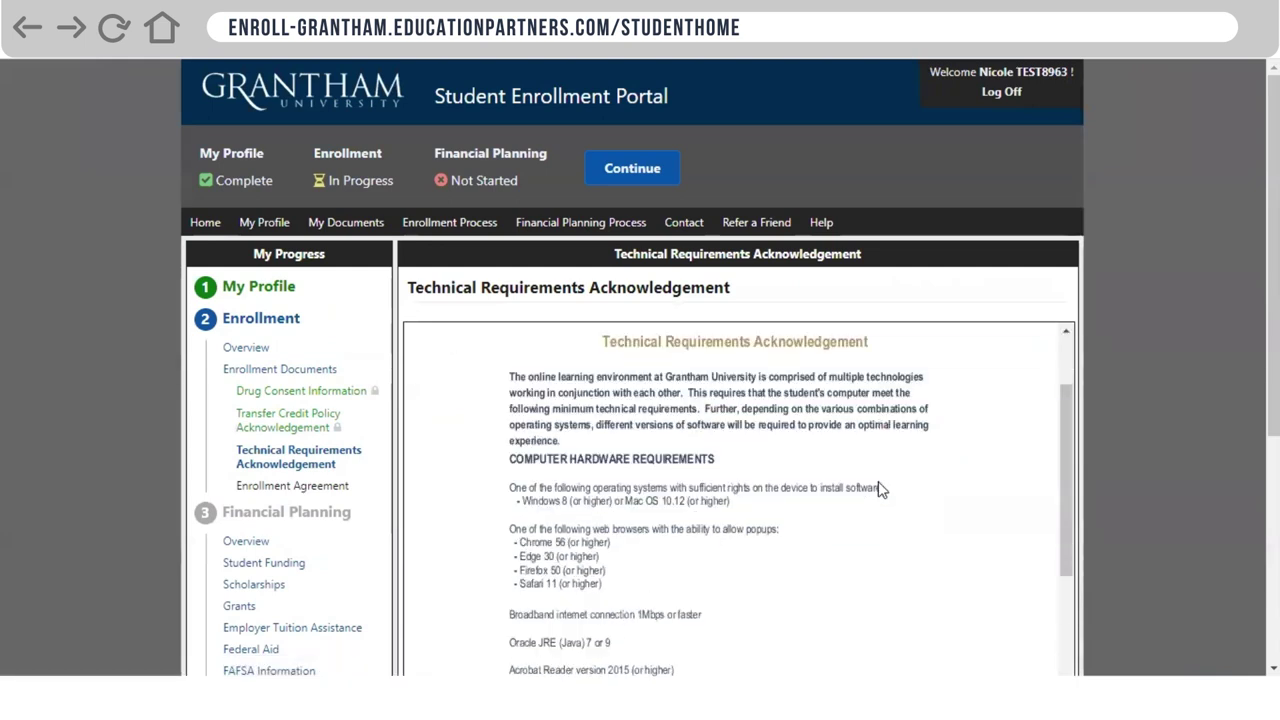
{"action": "scroll", "coordinate": [877, 486], "scroll_direction": "down", "scroll_amount": 10}
{"action": "left_click", "coordinate": [513, 444]}
{"action": "left_click", "coordinate": [495, 512]}
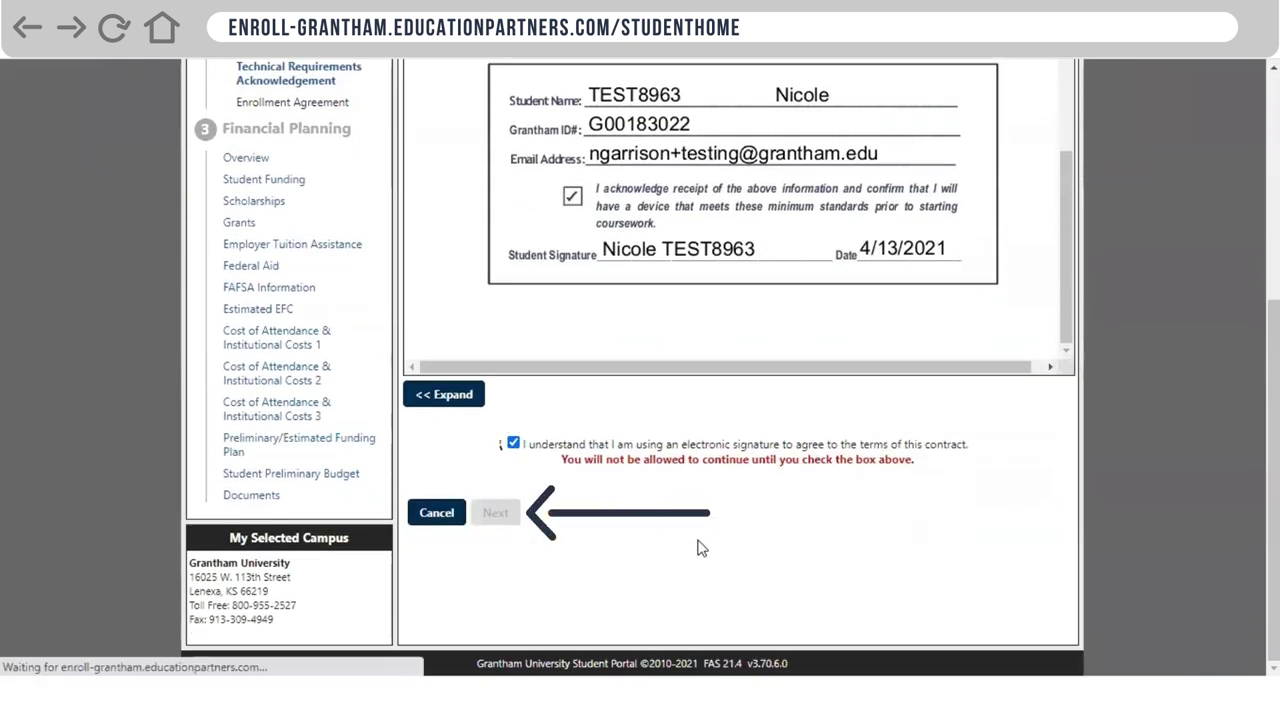
{"action": "scroll", "coordinate": [1006, 386], "scroll_direction": "down", "scroll_amount": 10}
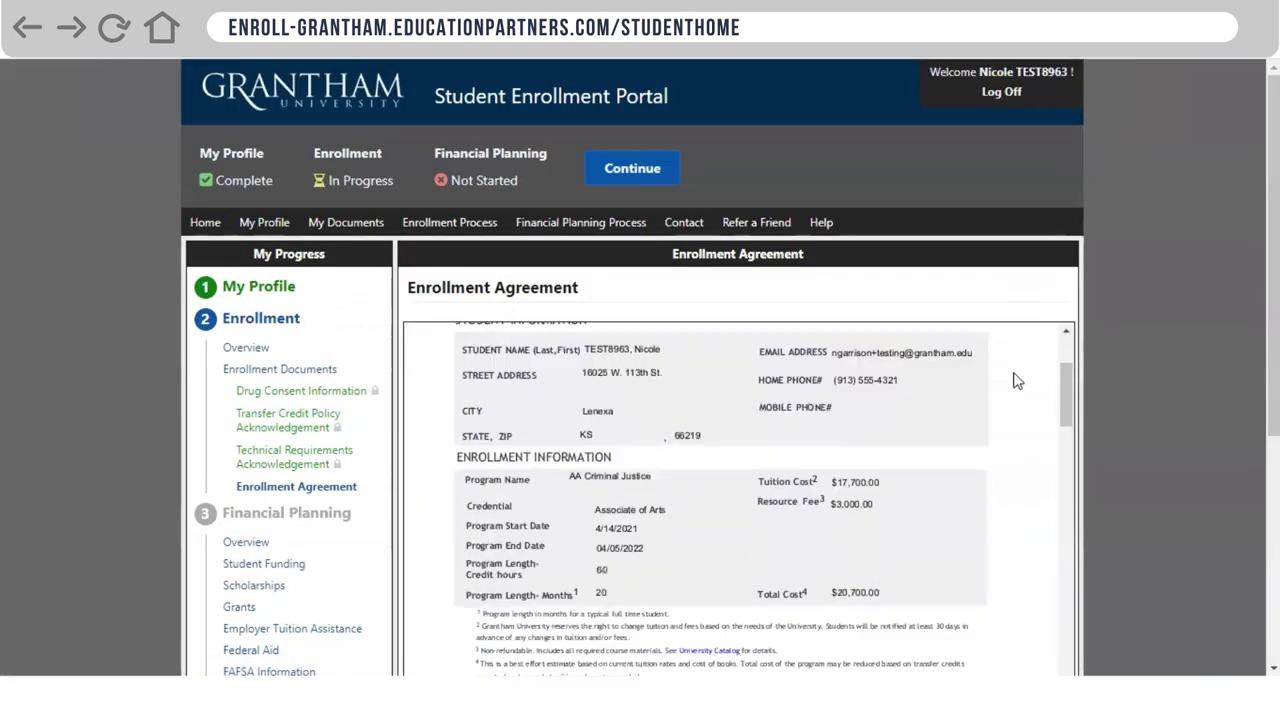
{"action": "scroll", "coordinate": [1017, 381], "scroll_direction": "down", "scroll_amount": 10}
{"action": "left_click", "coordinate": [513, 451]}
{"action": "left_click", "coordinate": [497, 520]}
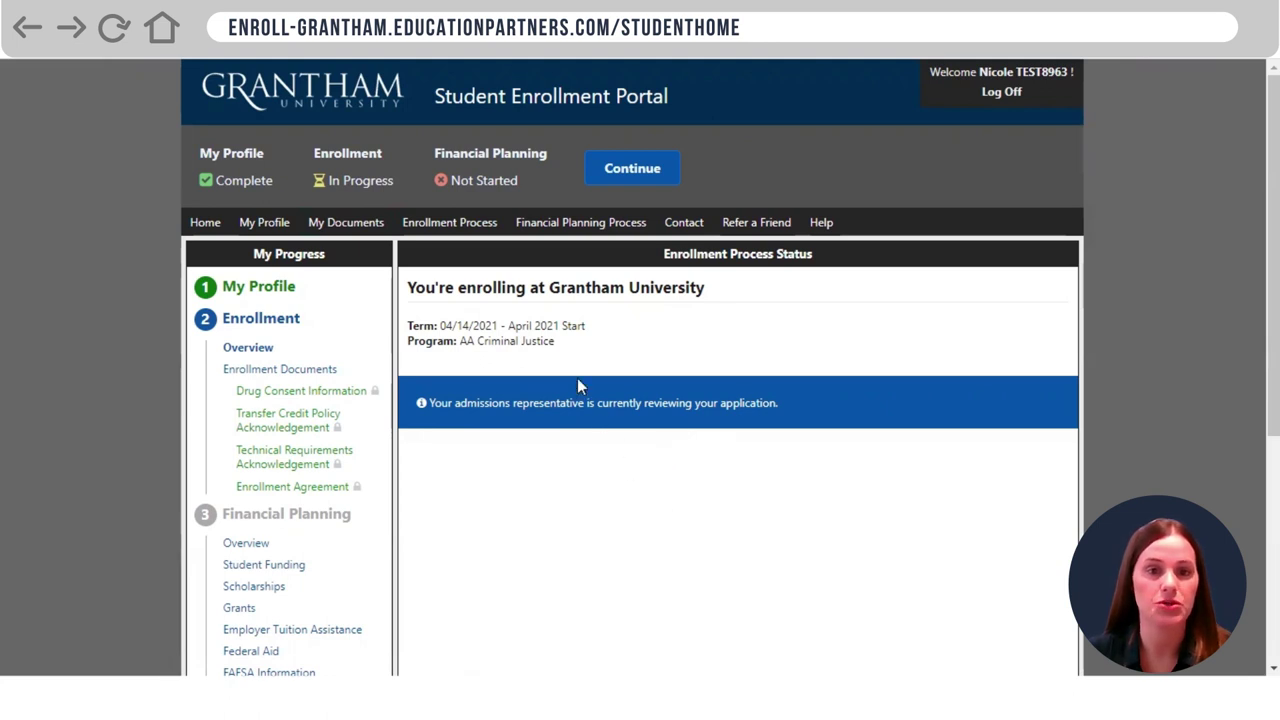
- Open My Documents and browse the signed general and enrollment PDFs
{"action": "left_click", "coordinate": [366, 228]}
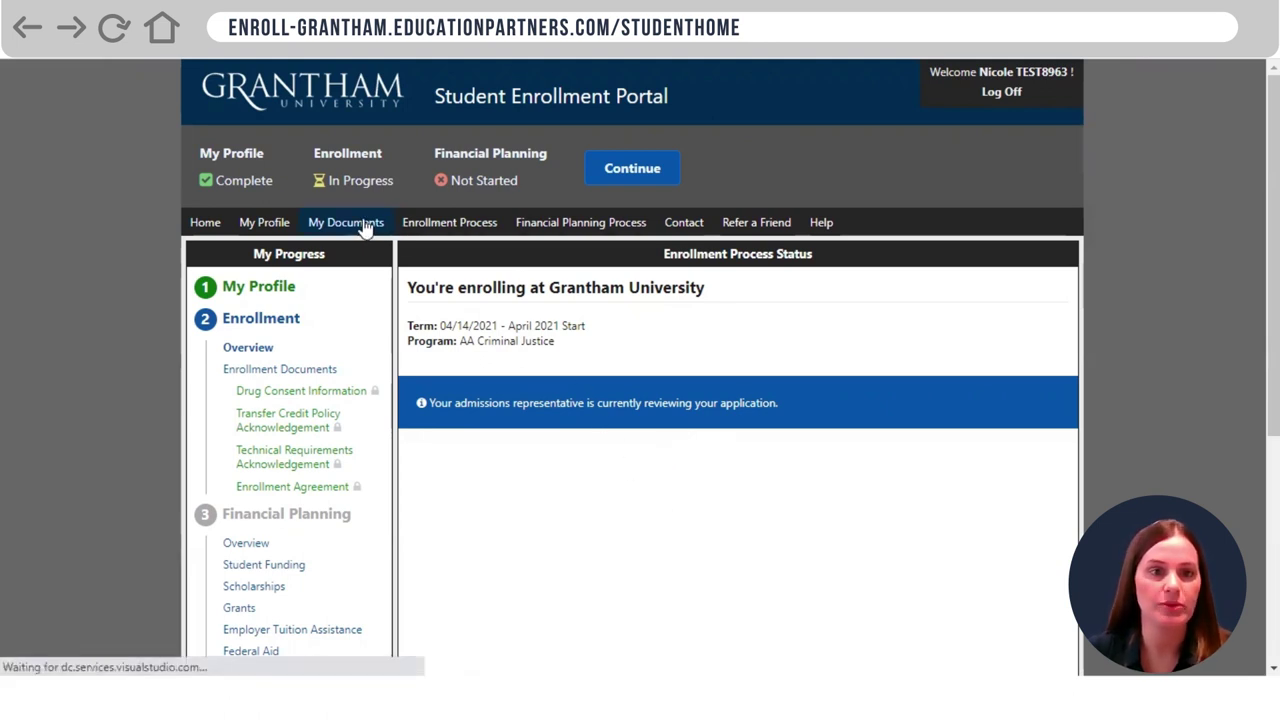
{"action": "scroll", "coordinate": [920, 357], "scroll_direction": "down", "scroll_amount": 2}
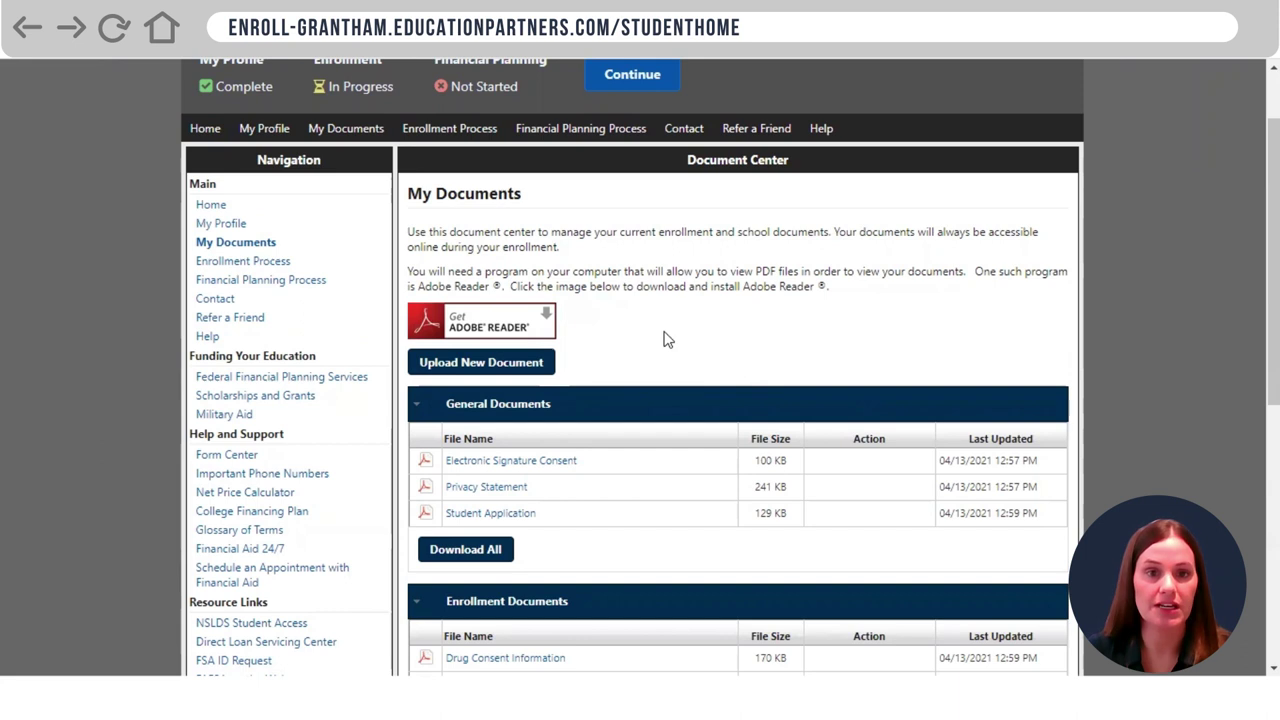
{"action": "scroll", "coordinate": [534, 172], "scroll_direction": "up", "scroll_amount": 1}
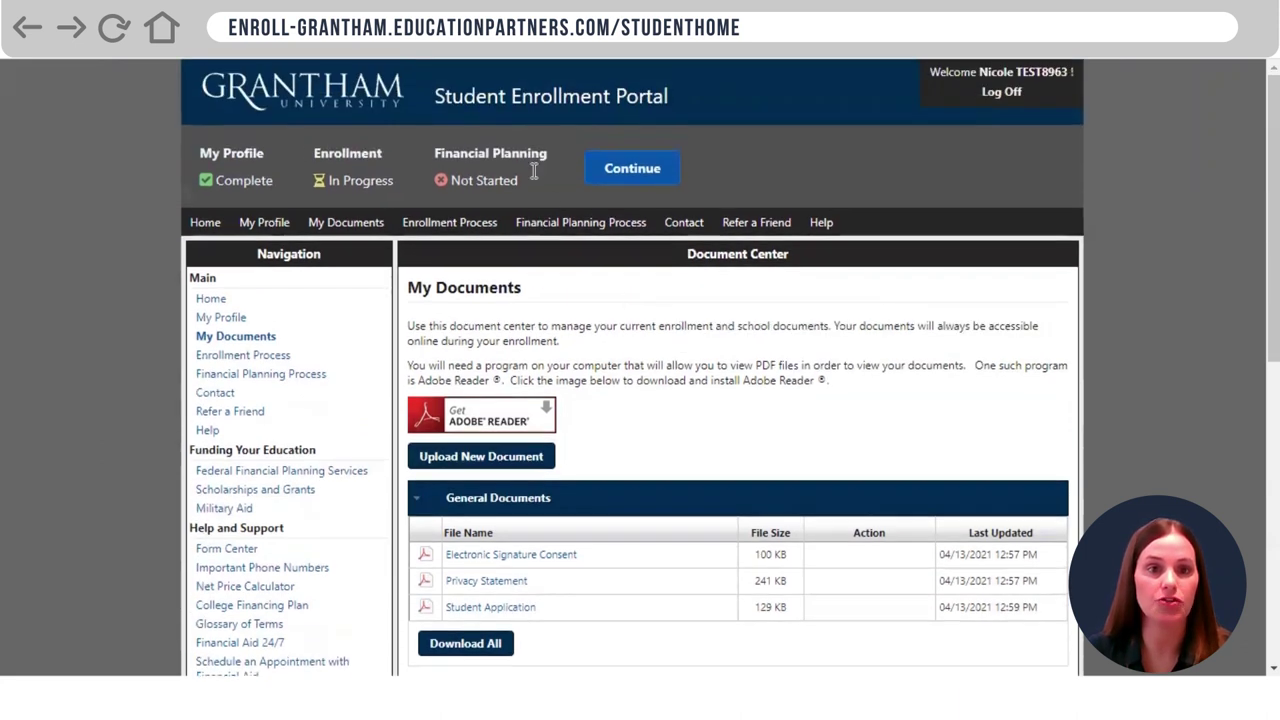